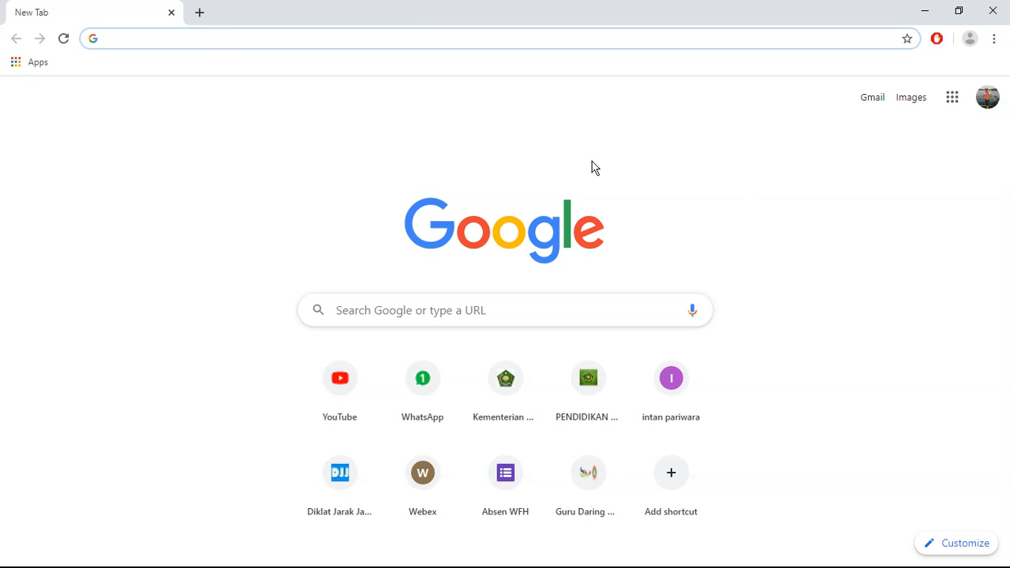
# Step: Open the quizizz.com website
pyautogui.click(177, 40)
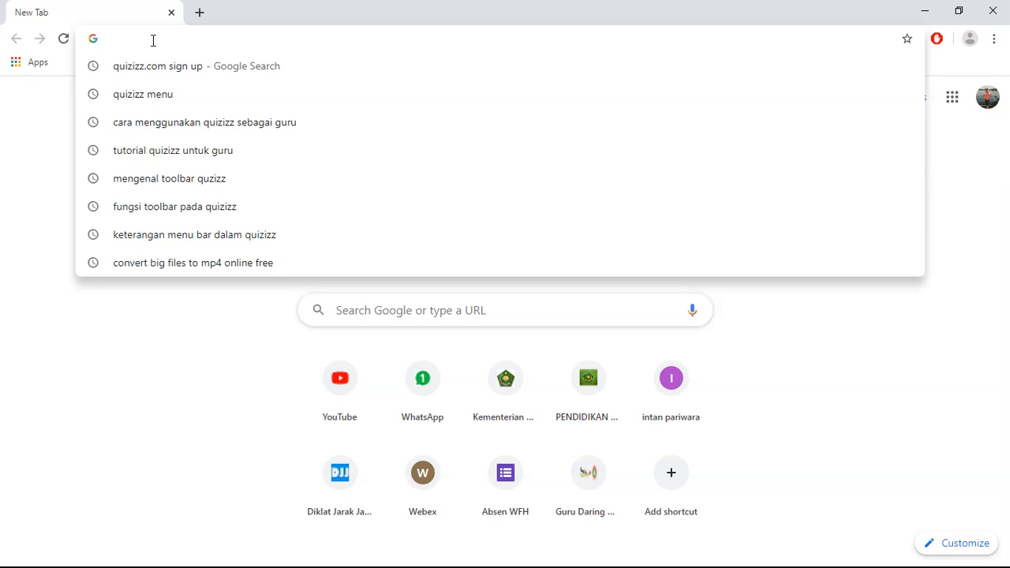
pyautogui.click(151, 38)
pyautogui.write('qu')
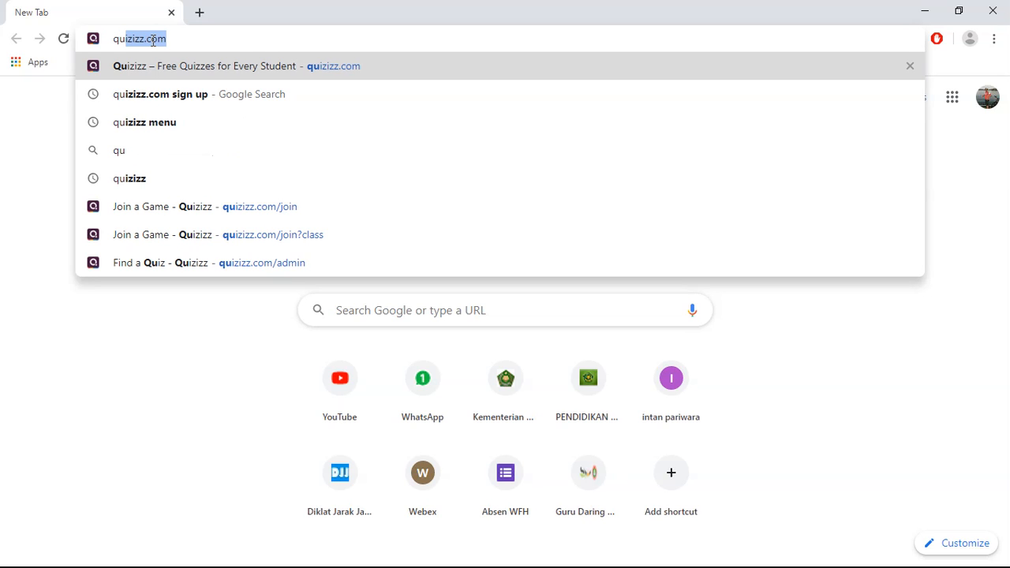
pyautogui.write('iziz')
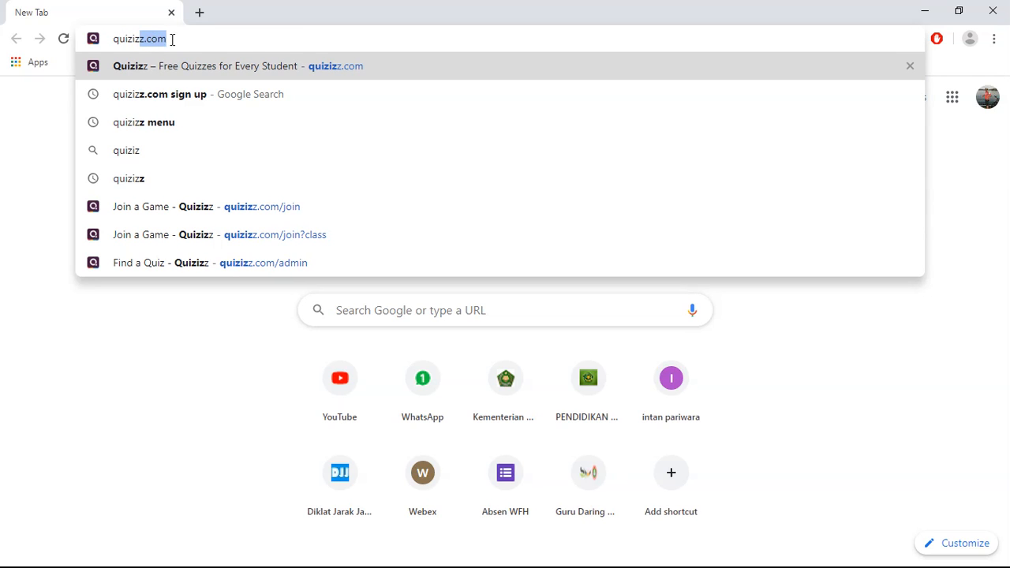
pyautogui.click(173, 39)
pyautogui.press('Return')
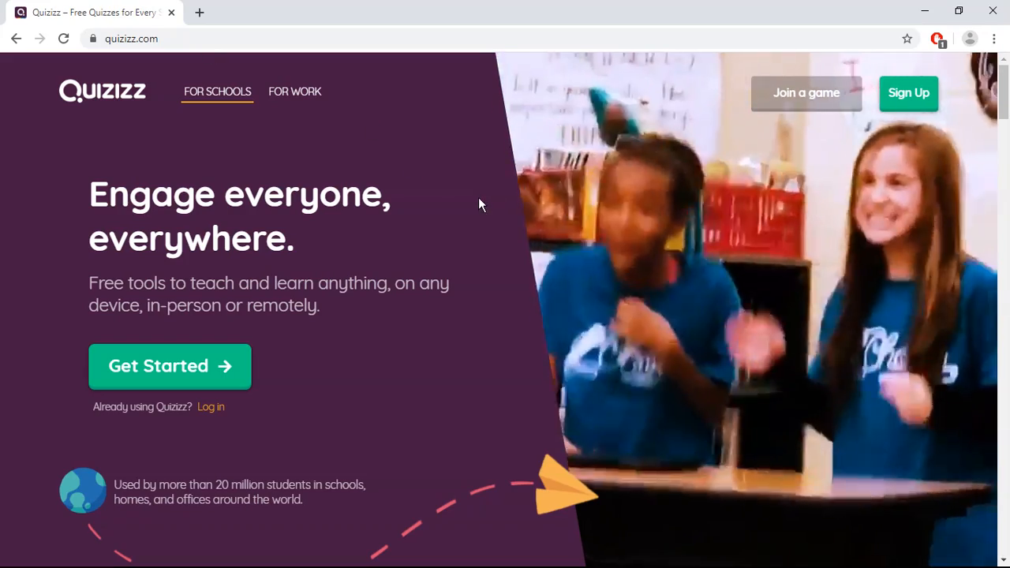
# Step: Look at the page for joining a game, and return to the Quizizz homepage
pyautogui.click(821, 98)
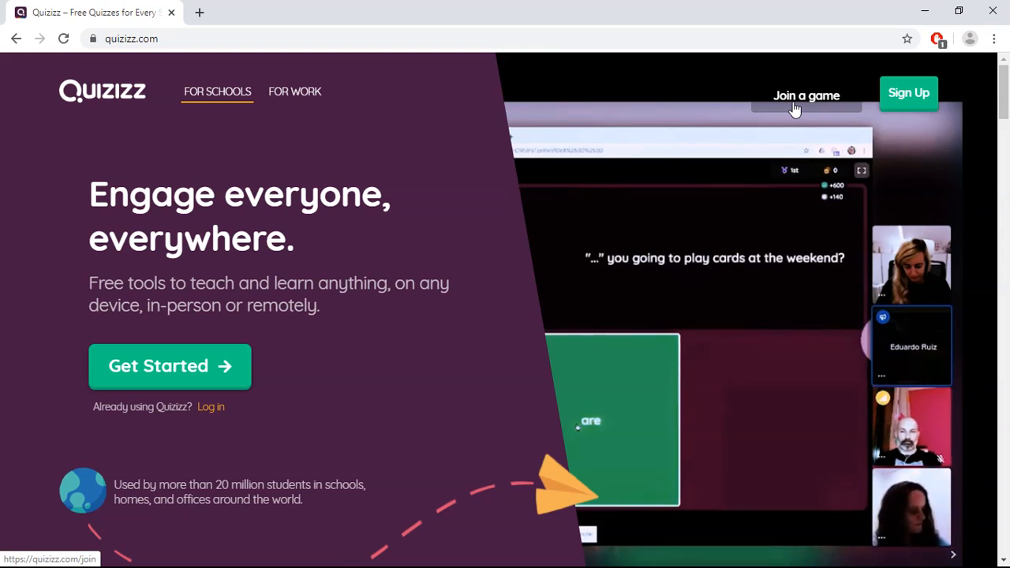
pyautogui.click(795, 109)
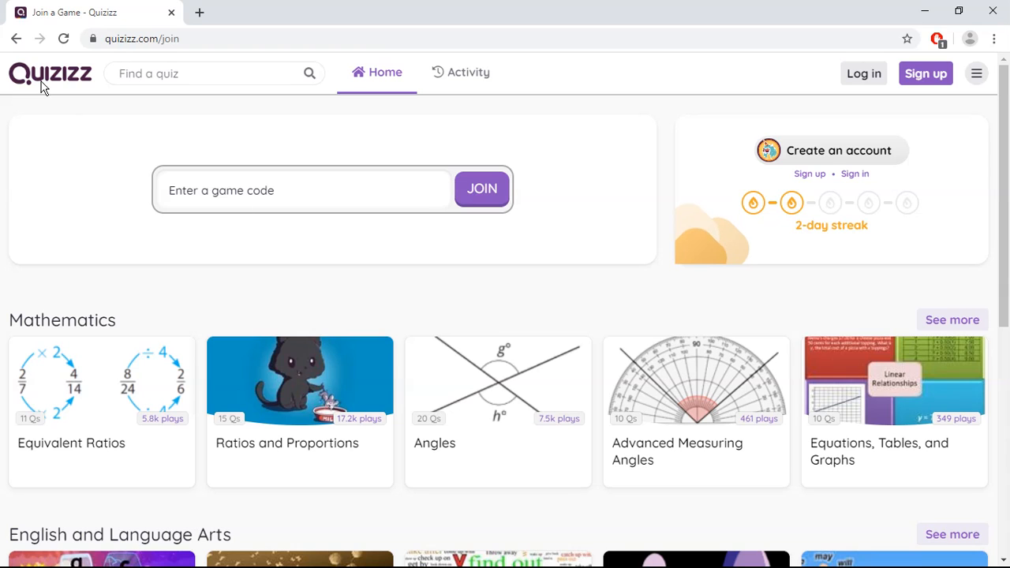
pyautogui.click(15, 41)
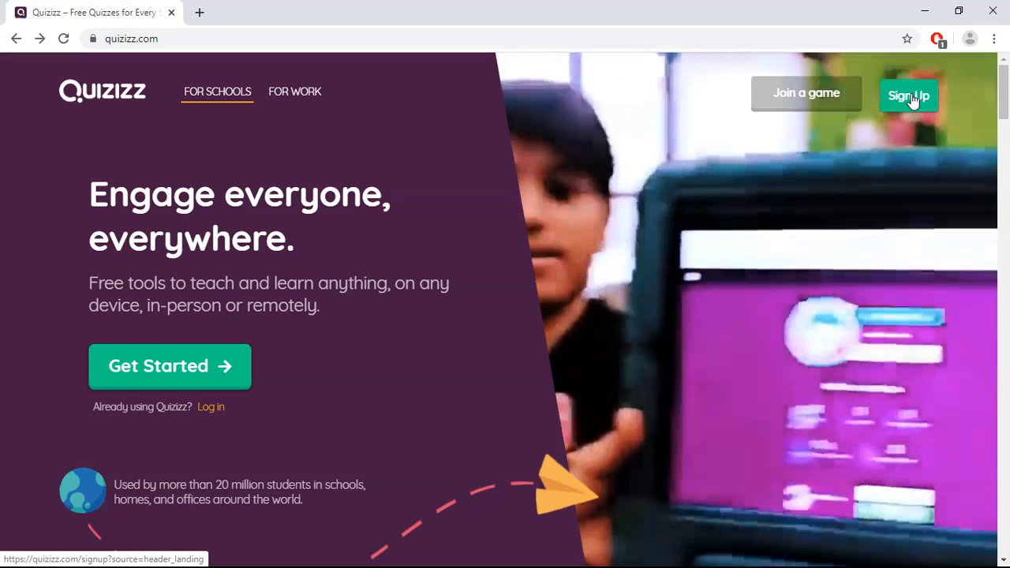
# Step: From the sign-up page, switch to the login form and log in with the saved account credentials
pyautogui.click(912, 96)
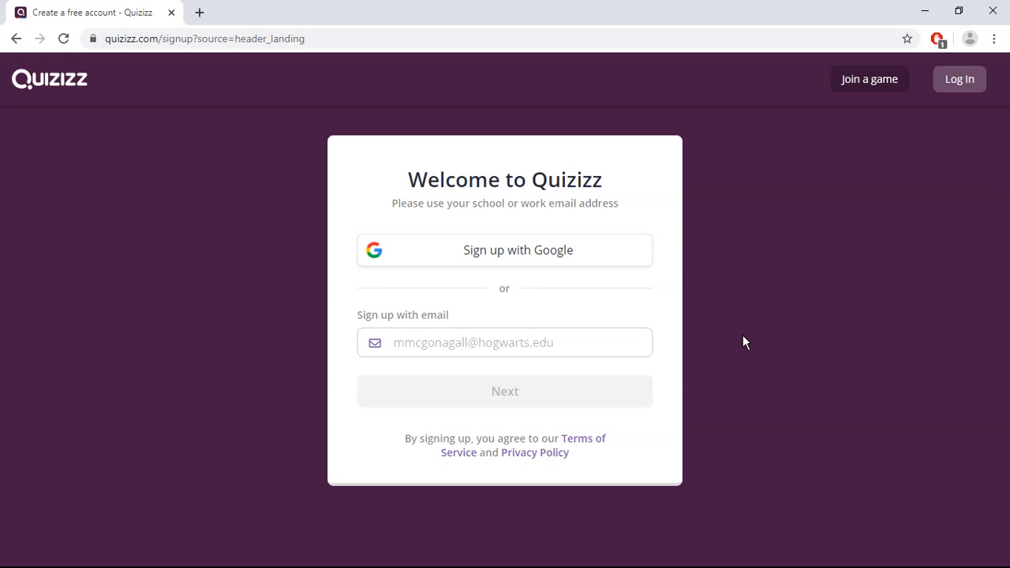
pyautogui.click(974, 83)
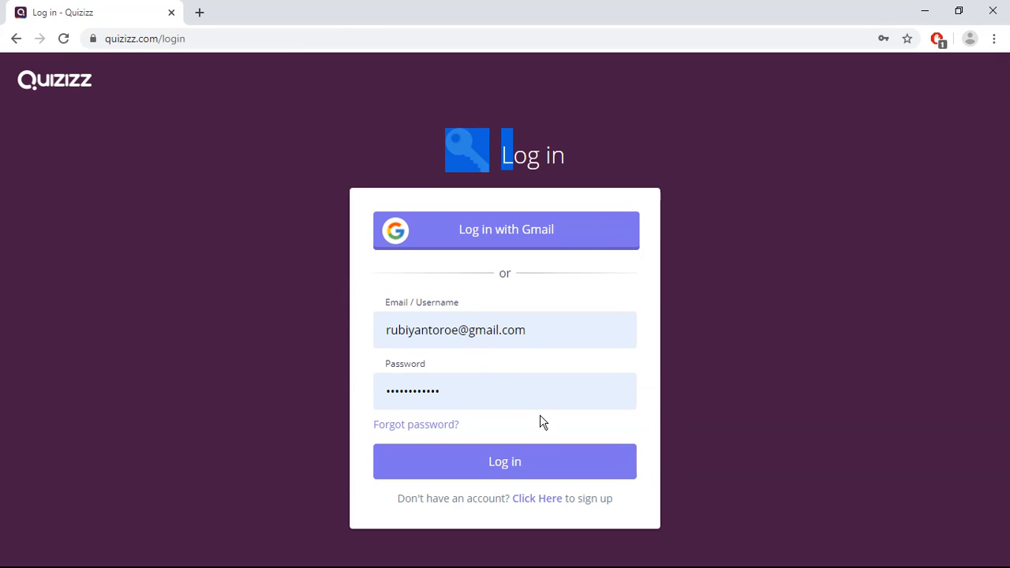
pyautogui.click(526, 469)
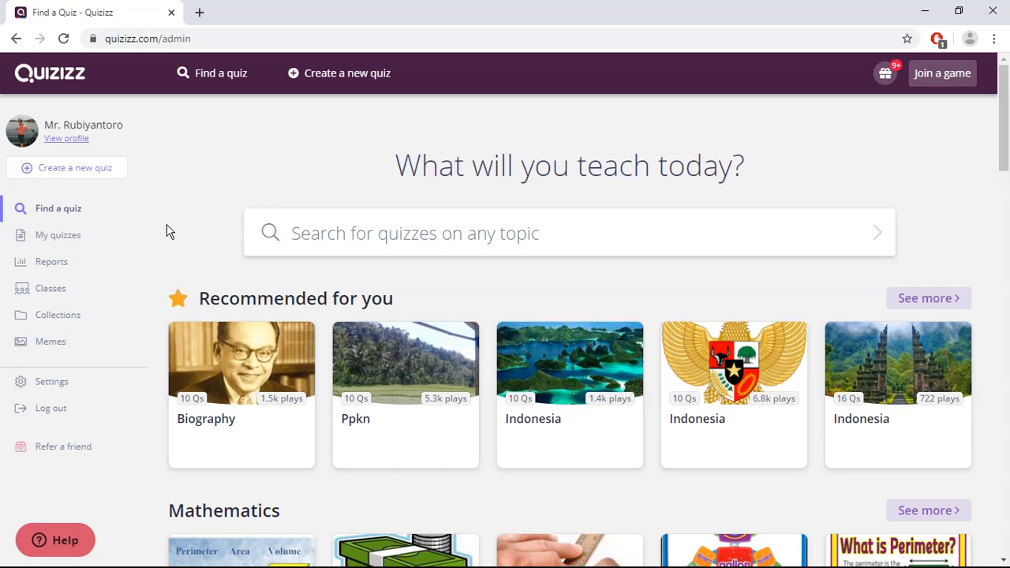
# Step: View the list of own quizzes and the reports of assigned and live quizzes
pyautogui.click(86, 242)
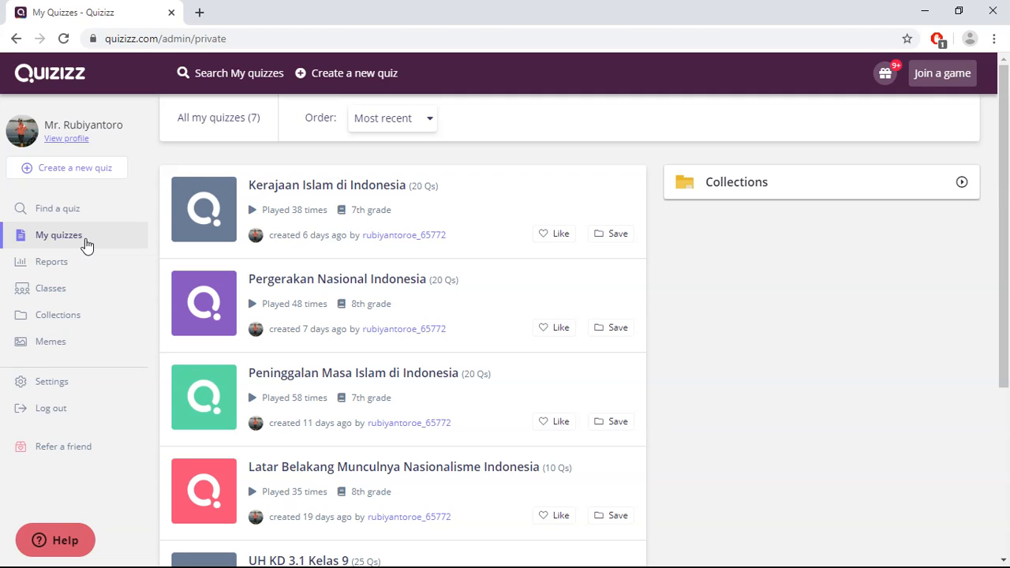
pyautogui.click(78, 263)
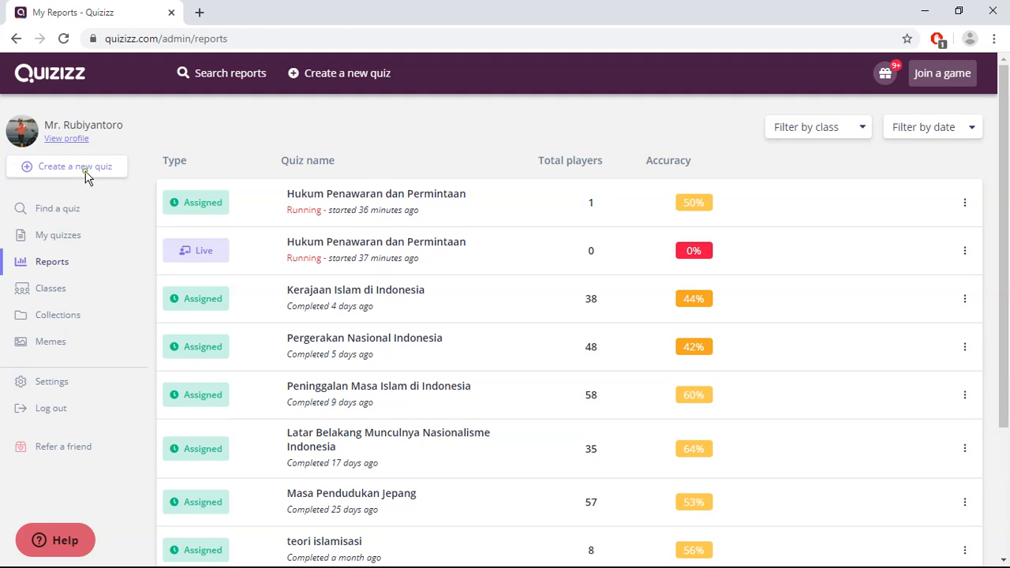
# Step: Create a new quiz named "Penawaran dan Permintaan" with Education as its subject
pyautogui.click(86, 174)
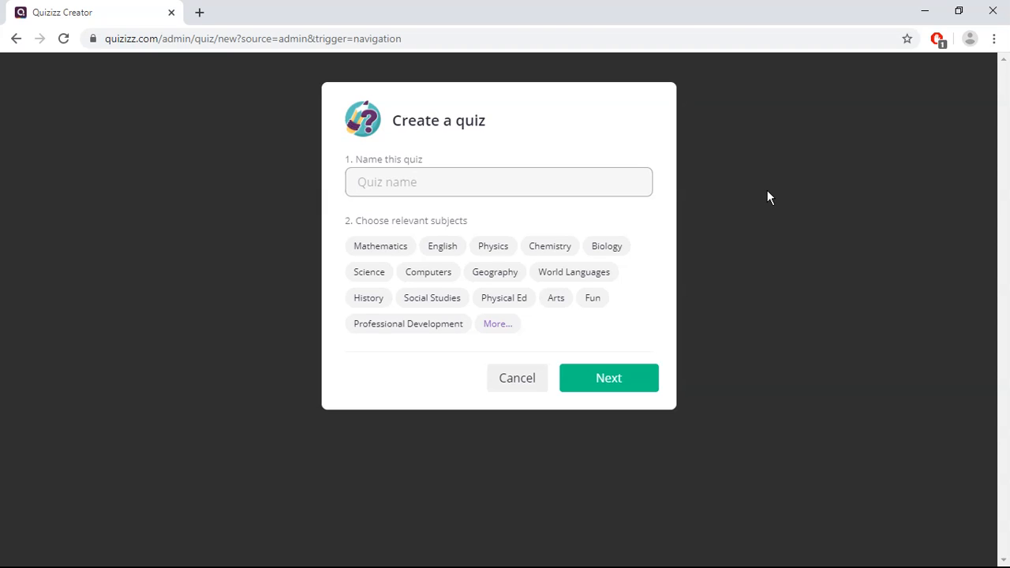
pyautogui.write('Penawaran da ')
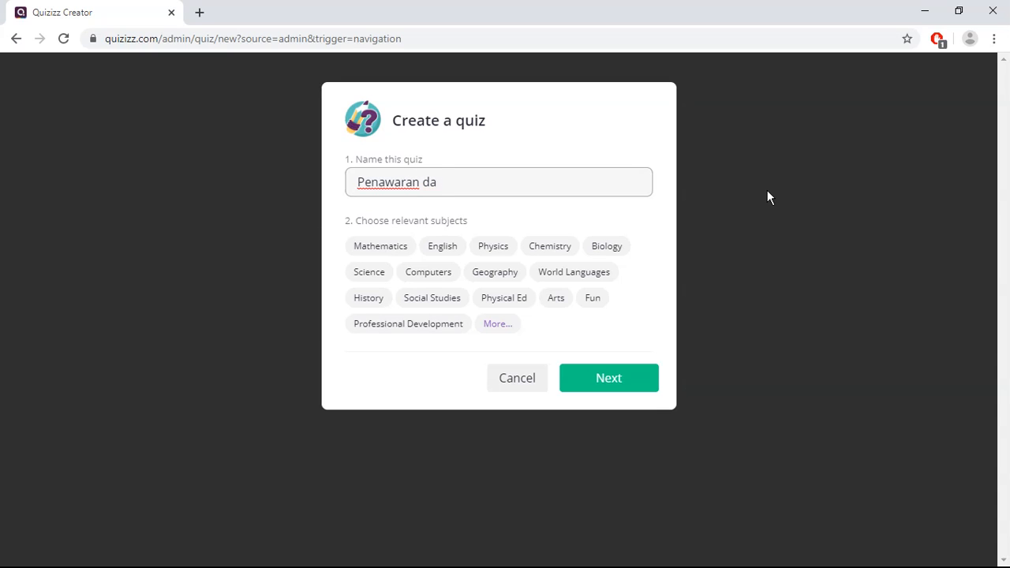
pyautogui.write('n Permintaan')
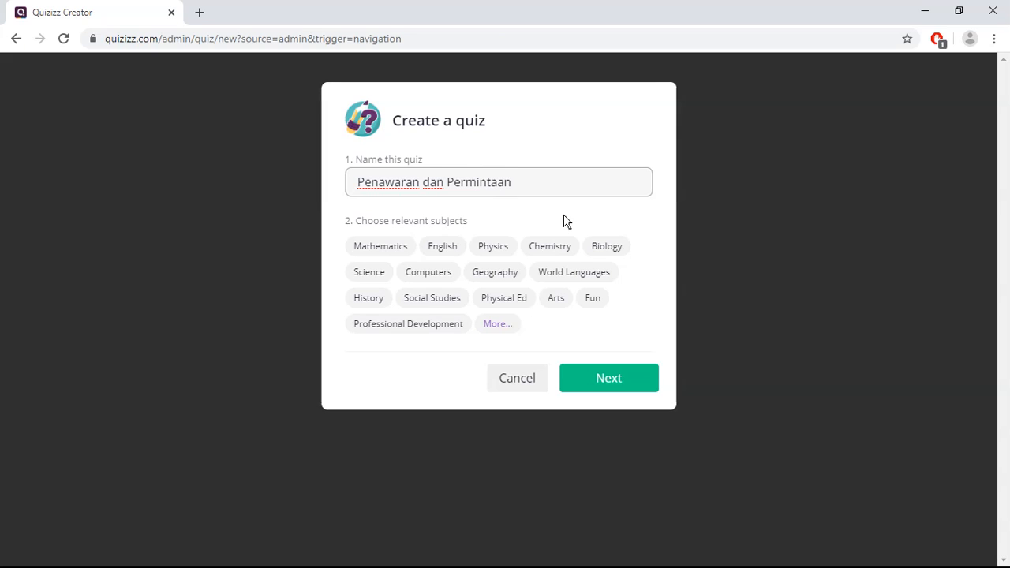
pyautogui.click(505, 327)
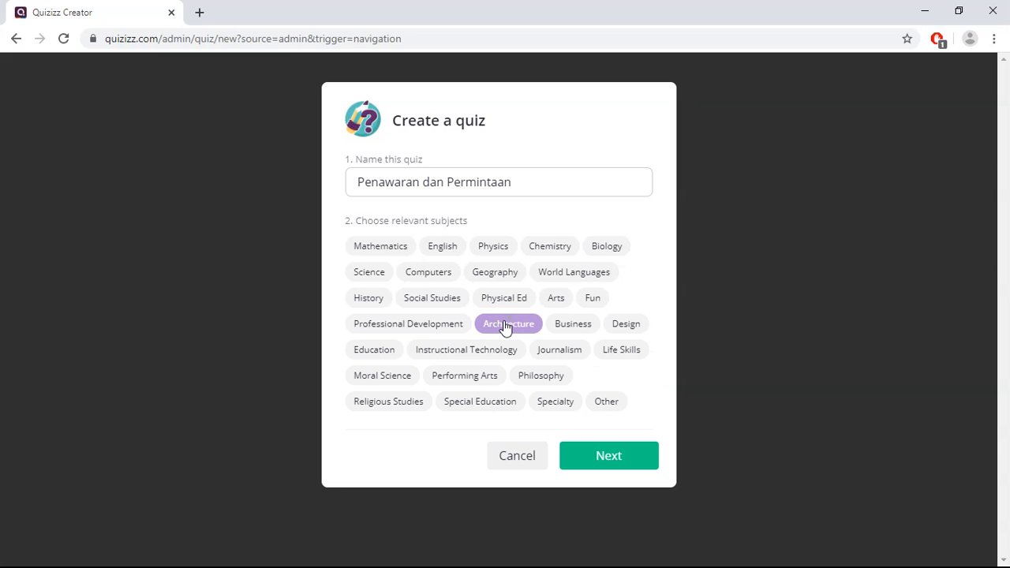
pyautogui.click(388, 350)
pyautogui.click(645, 460)
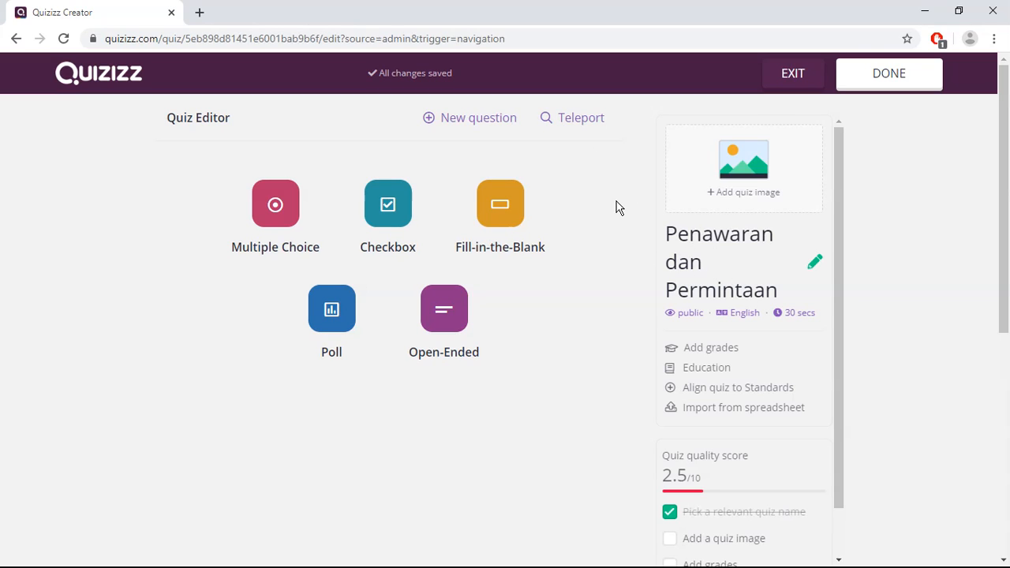
# Step: Add a new multiple-choice question to the quiz
pyautogui.click(487, 130)
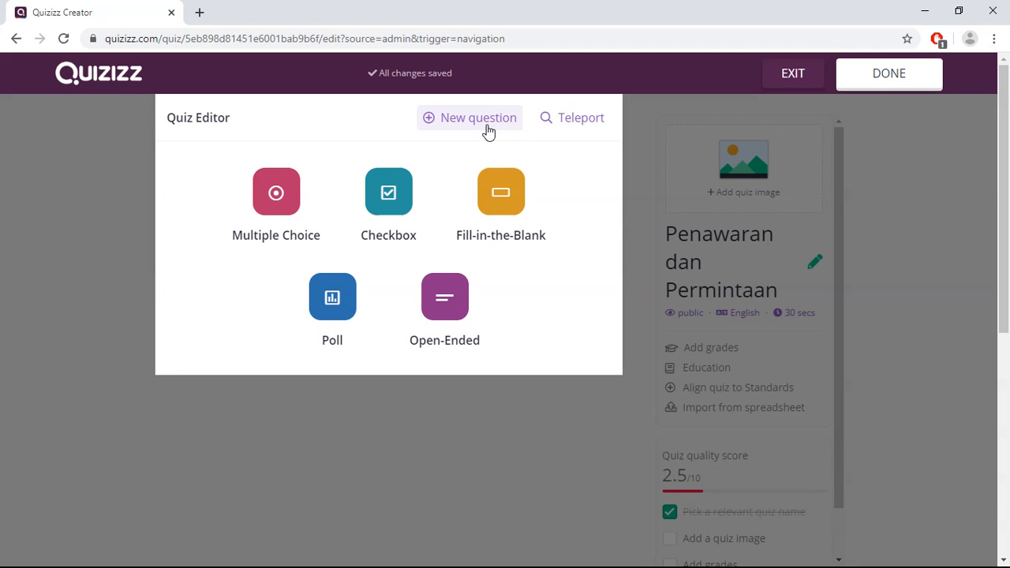
pyautogui.click(274, 197)
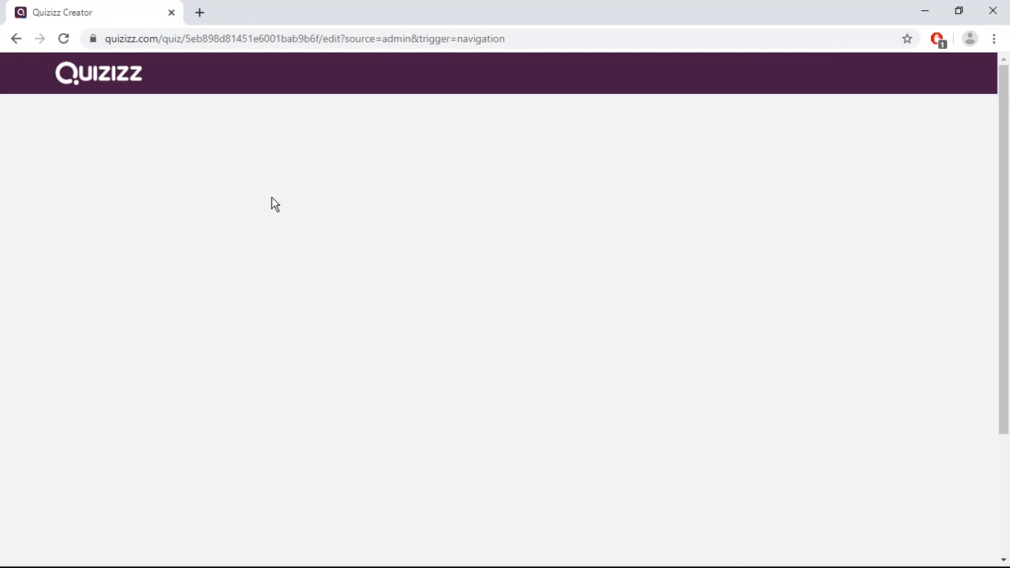
pyautogui.scroll(-1, 273, 197)
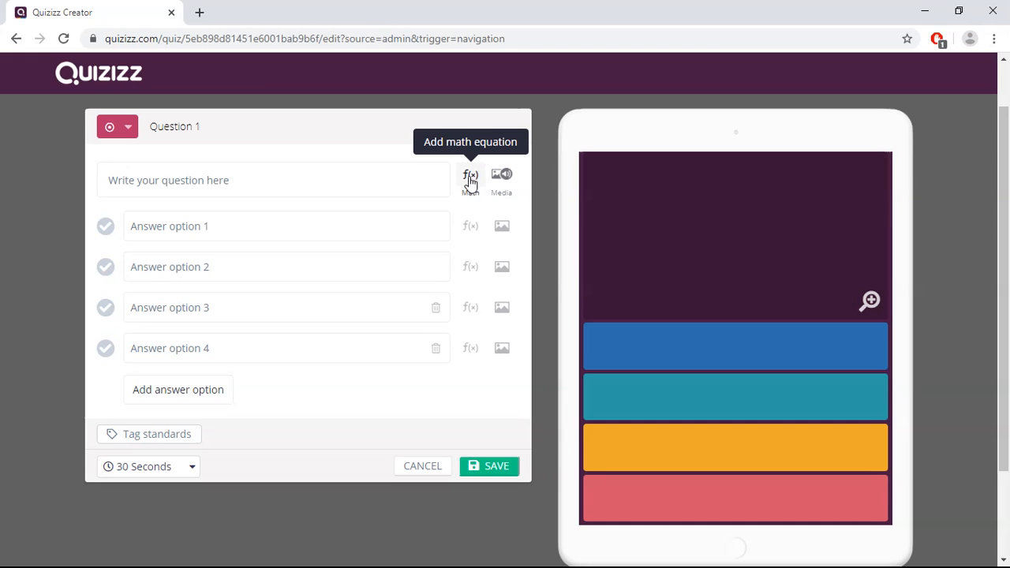
# Step: Write the text of question 1 as "hukum penawaran menjelaskan bahwa penawaran akan ...."
pyautogui.click(403, 180)
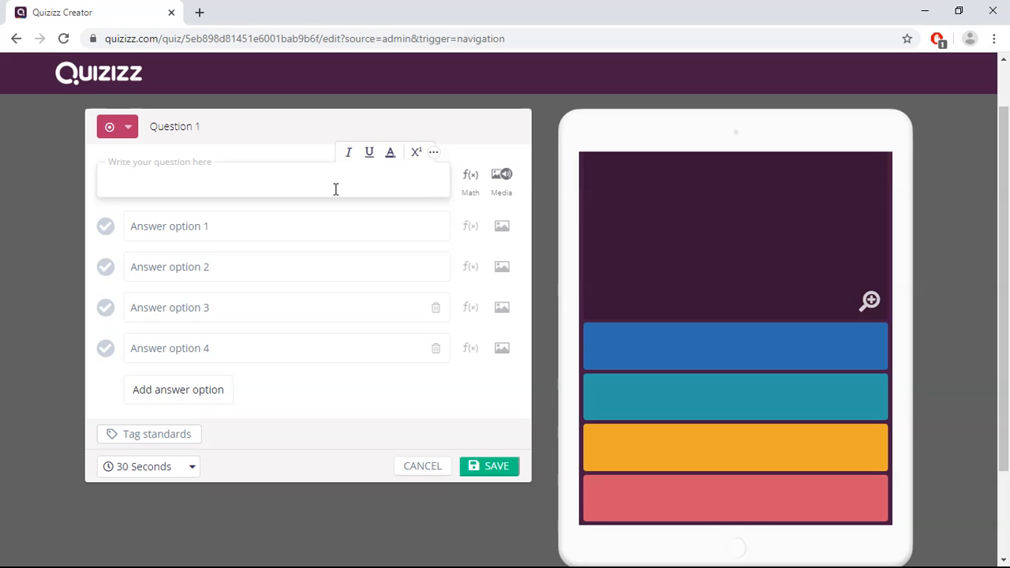
pyautogui.write('hukum penawa')
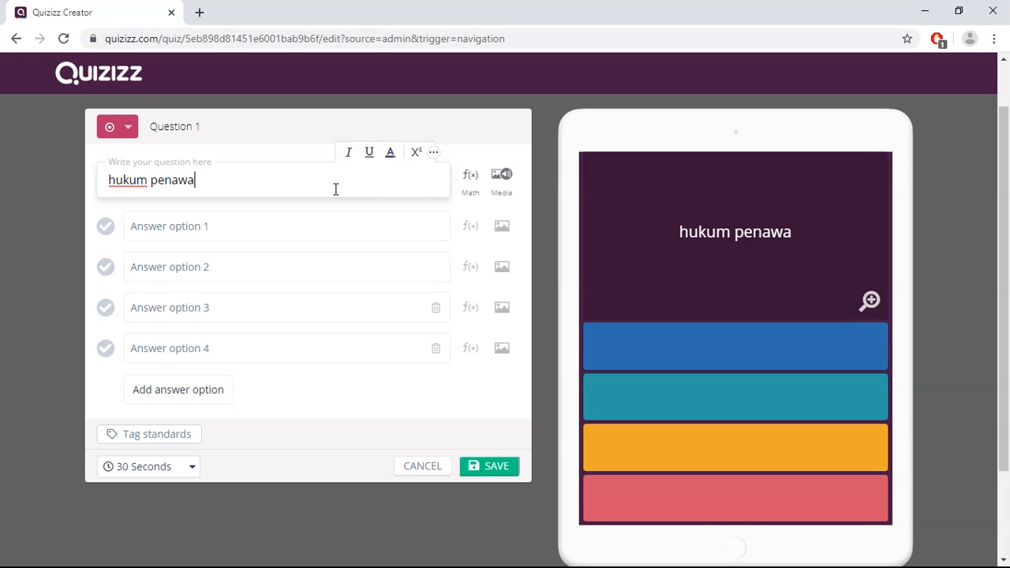
pyautogui.write('ran menj')
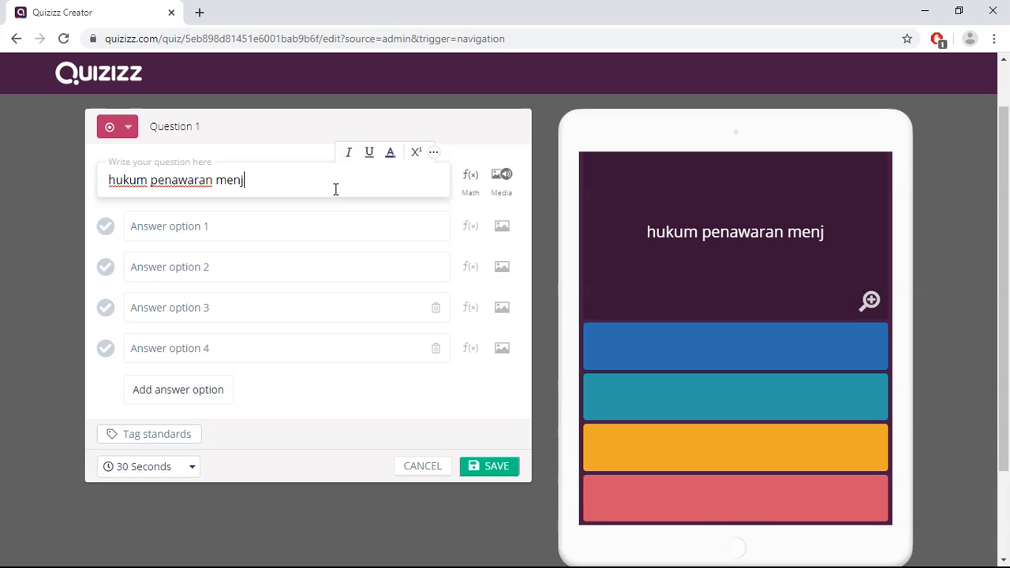
pyautogui.write('el')
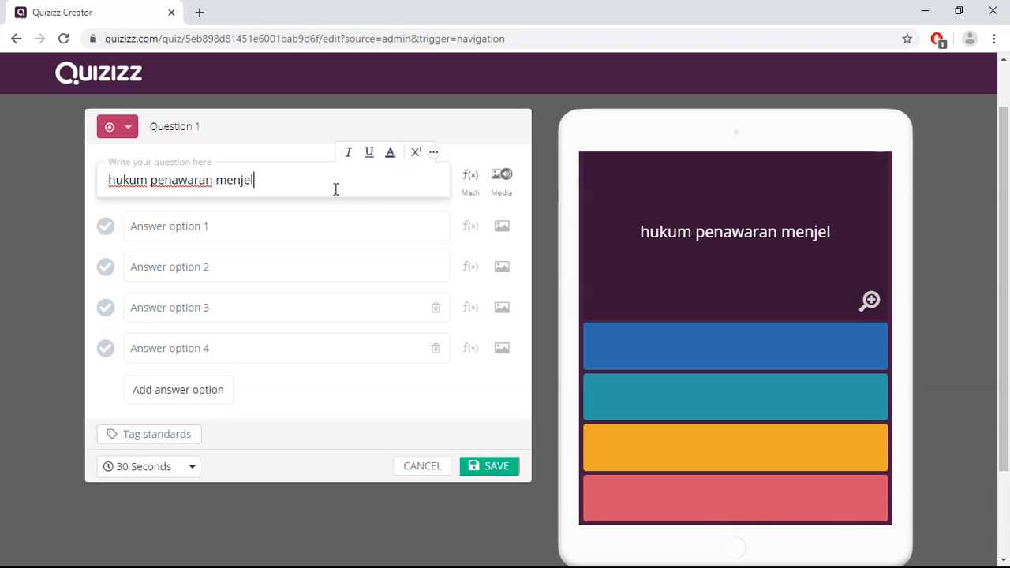
pyautogui.write('askan ba')
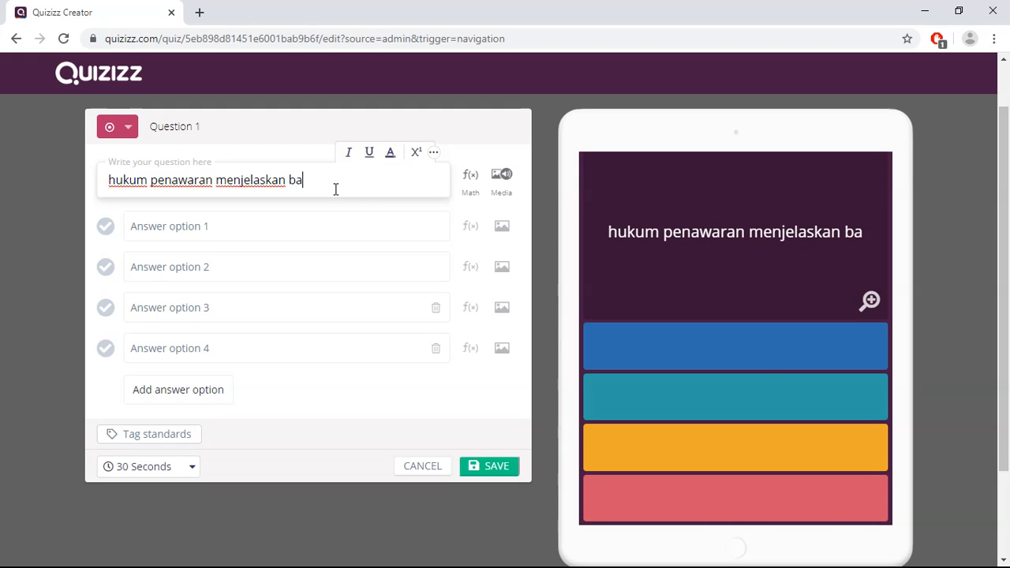
pyautogui.write('hwa penawa')
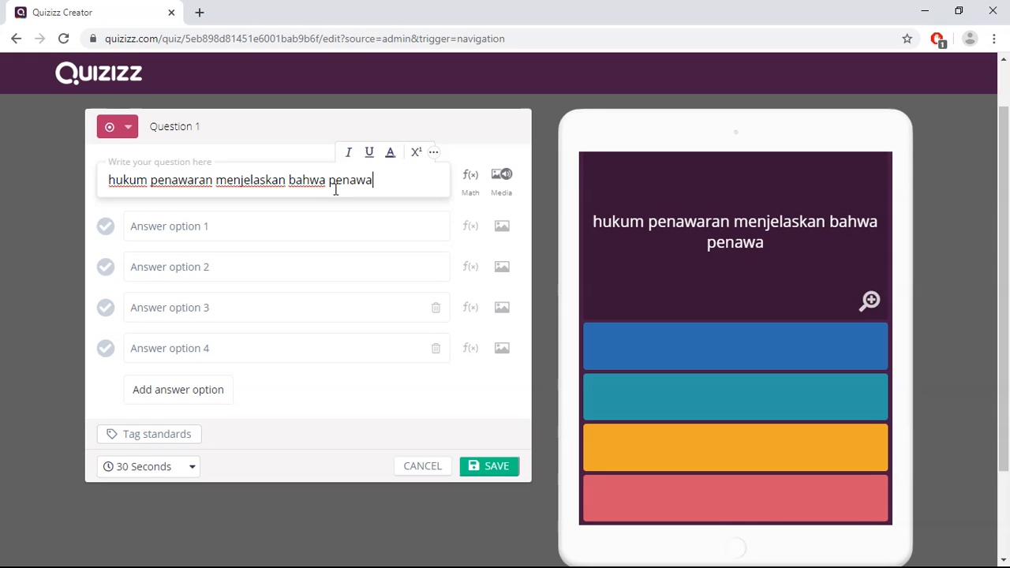
pyautogui.write('ran aka')
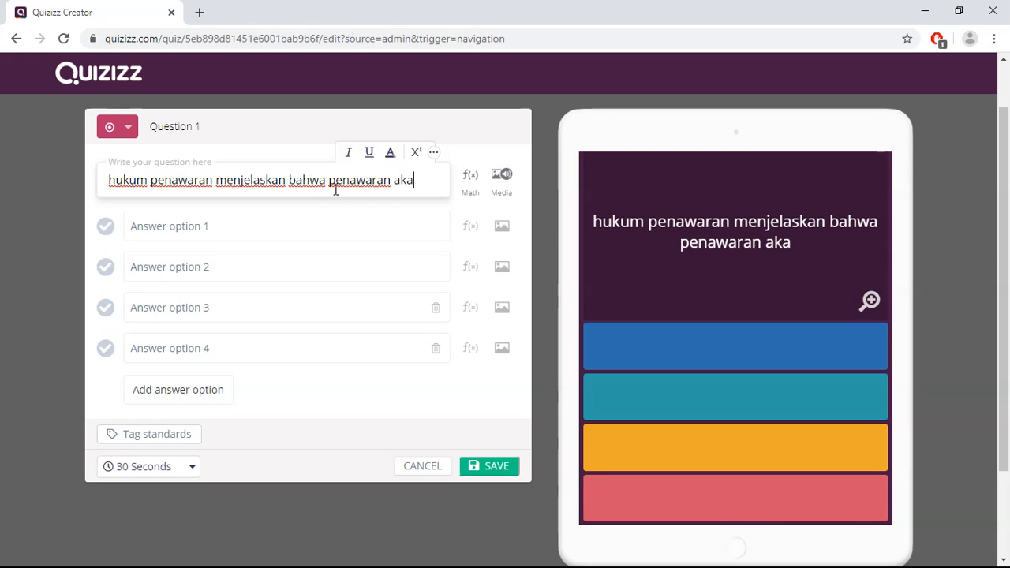
pyautogui.write('n ....')
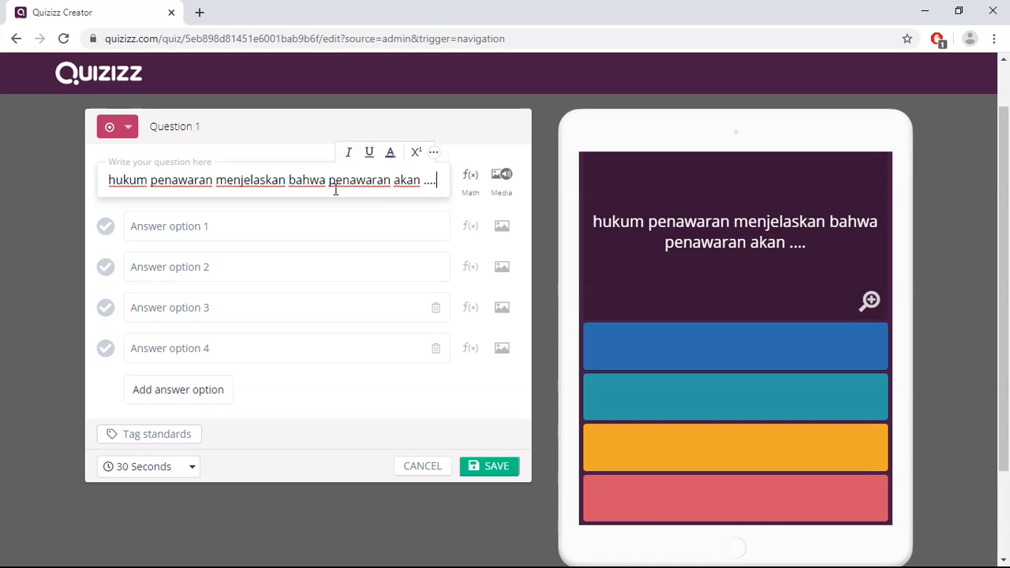
# Step: Enter "bertambah jika harga naik" as the first answer option of question 1
pyautogui.click(238, 230)
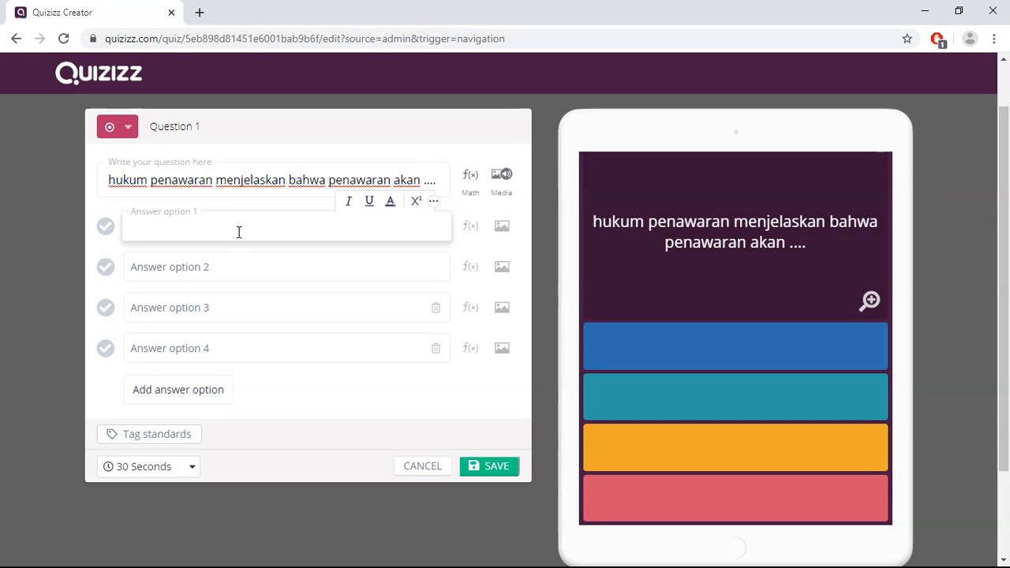
pyautogui.write('berta')
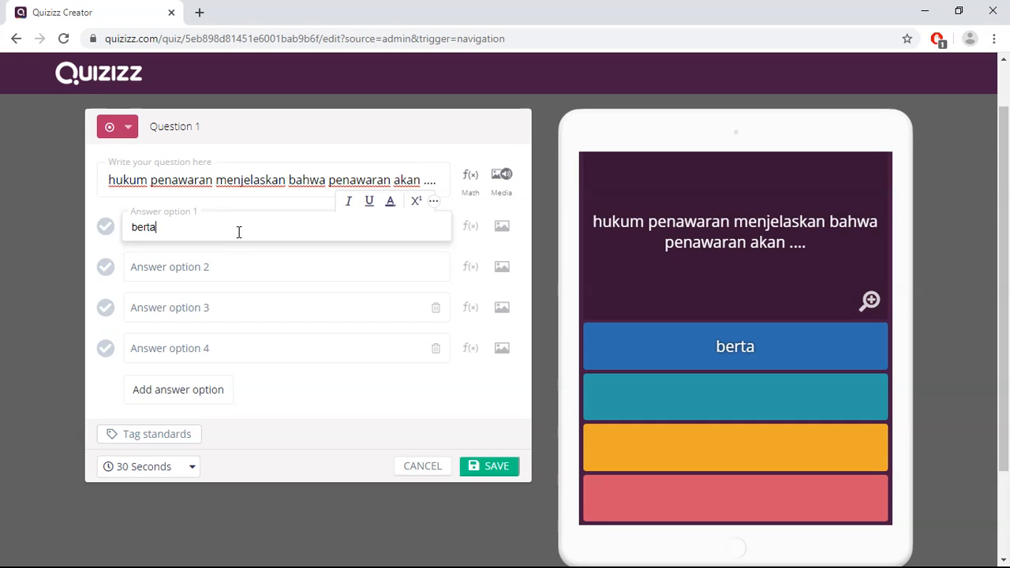
pyautogui.write('mbah jika ')
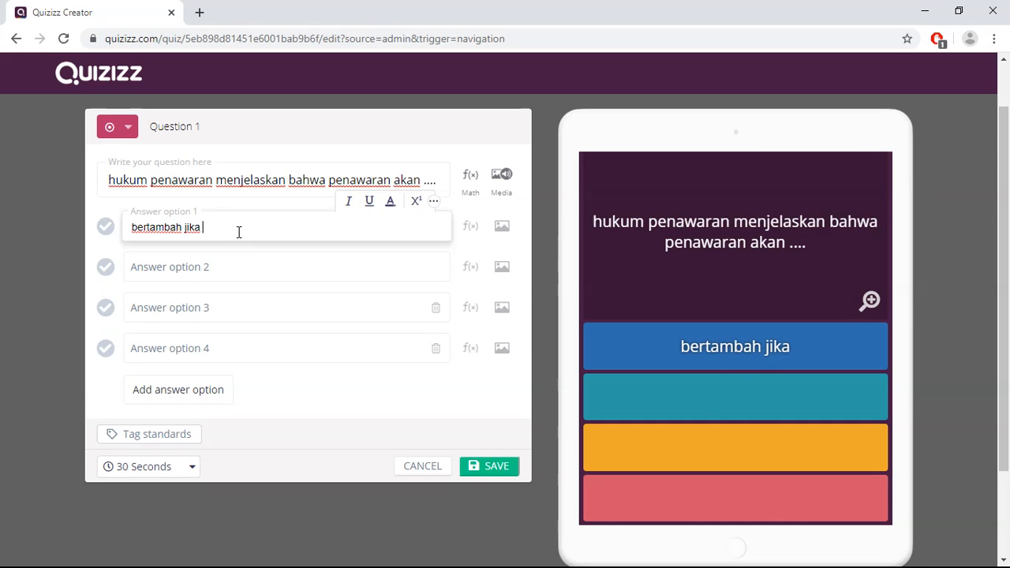
pyautogui.write('harga naik')
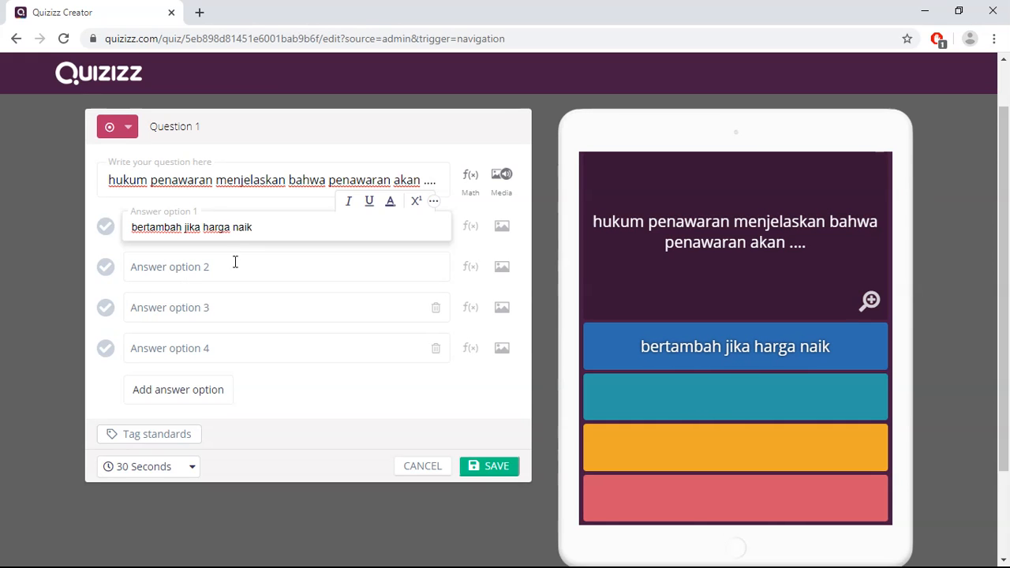
# Step: Enter "berkurang jika harga naik" as the second answer option of question 1
pyautogui.write('berk')
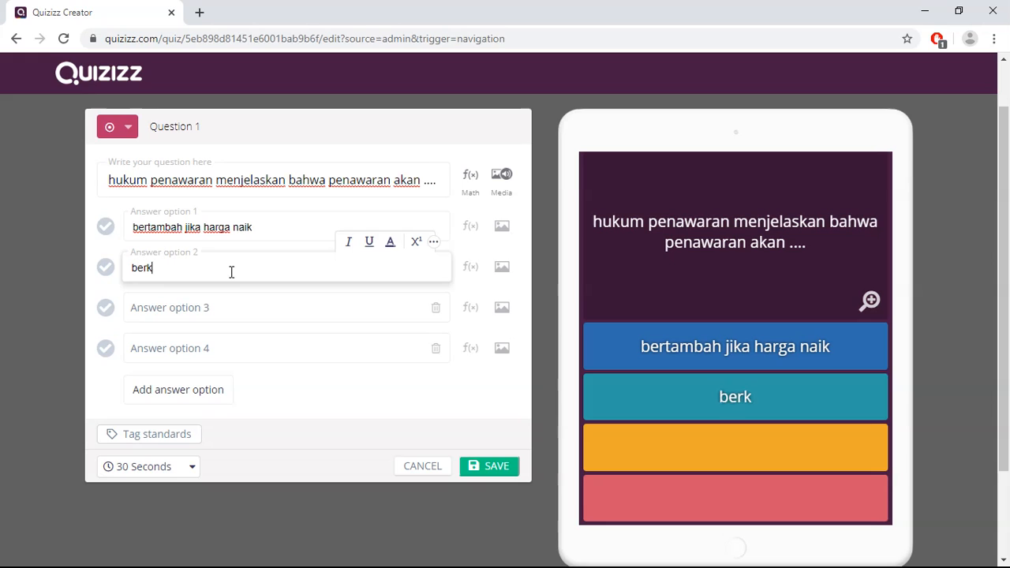
pyautogui.write('urang jika')
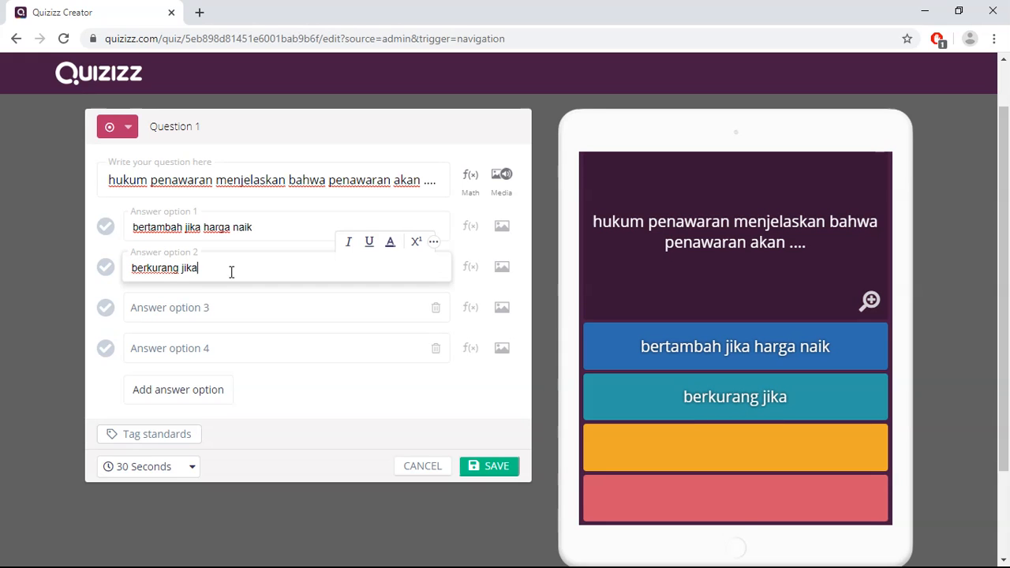
pyautogui.write(' harga naik')
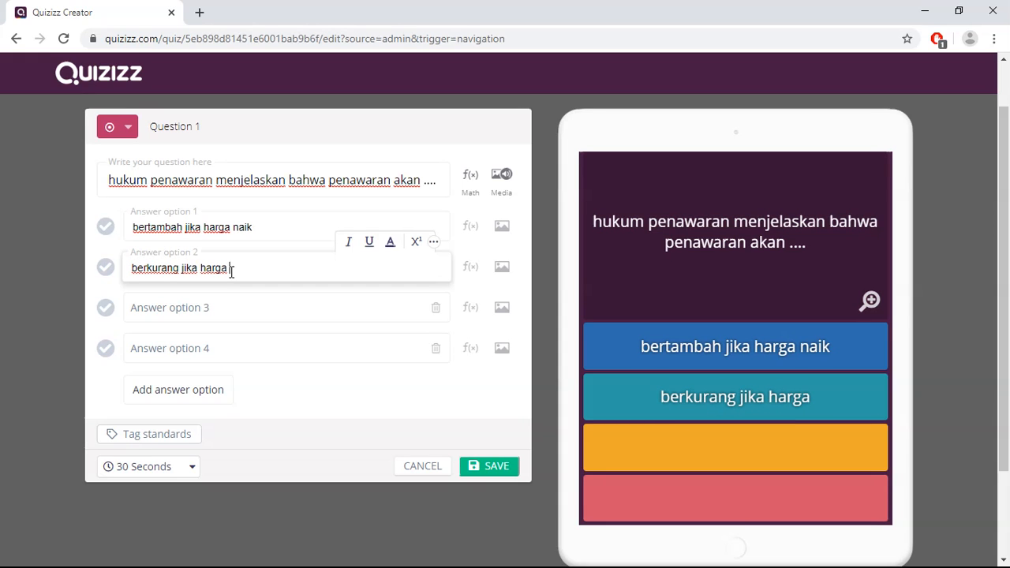
# Step: Enter "tetap jika harga naik" as the third answer option of question 1
pyautogui.click(230, 311)
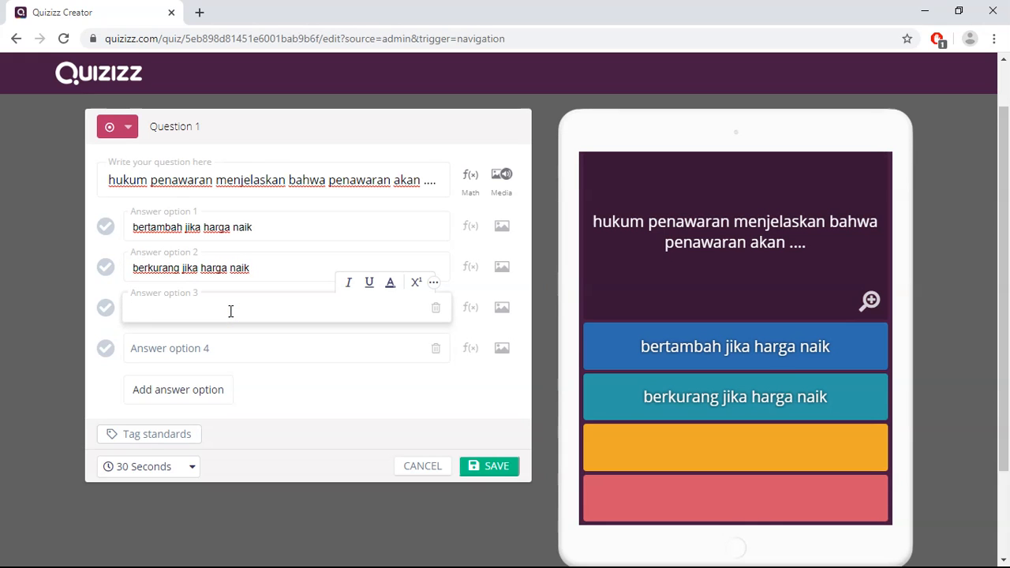
pyautogui.write('tetap jika ')
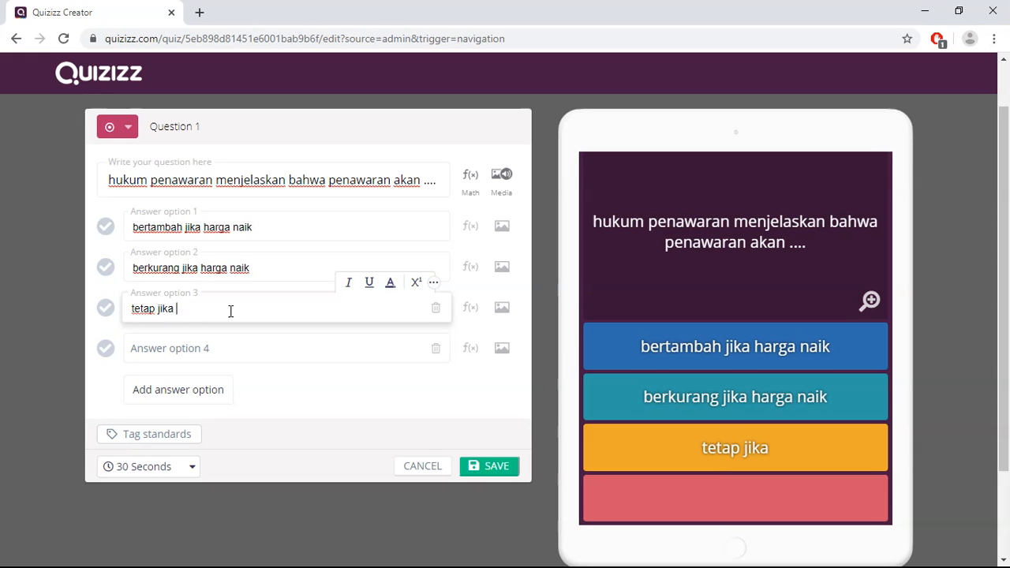
pyautogui.write('harga naik')
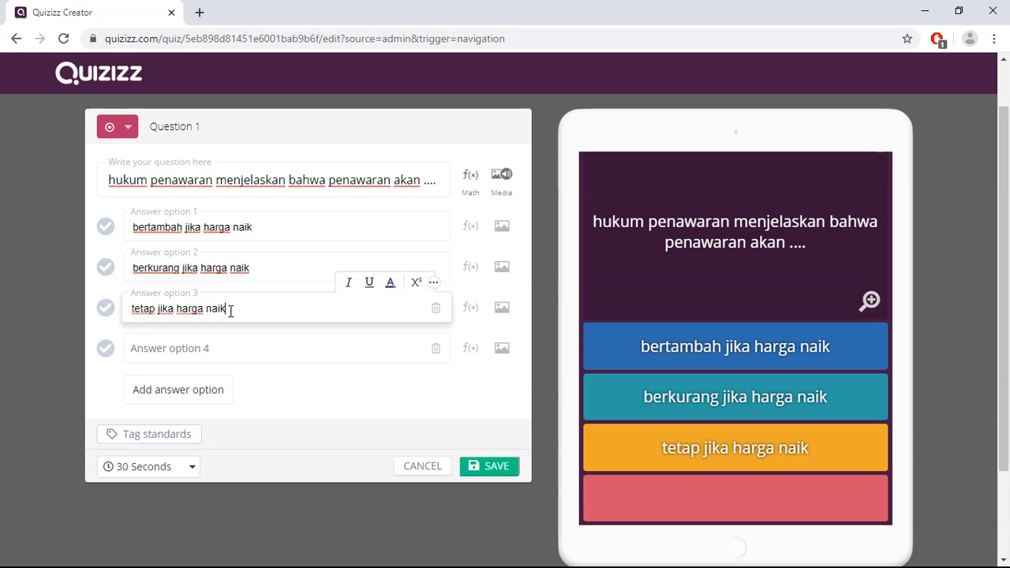
# Step: Enter "tetap jika harga turun" as the fourth answer option of question 1
pyautogui.click(216, 348)
pyautogui.write('tet')
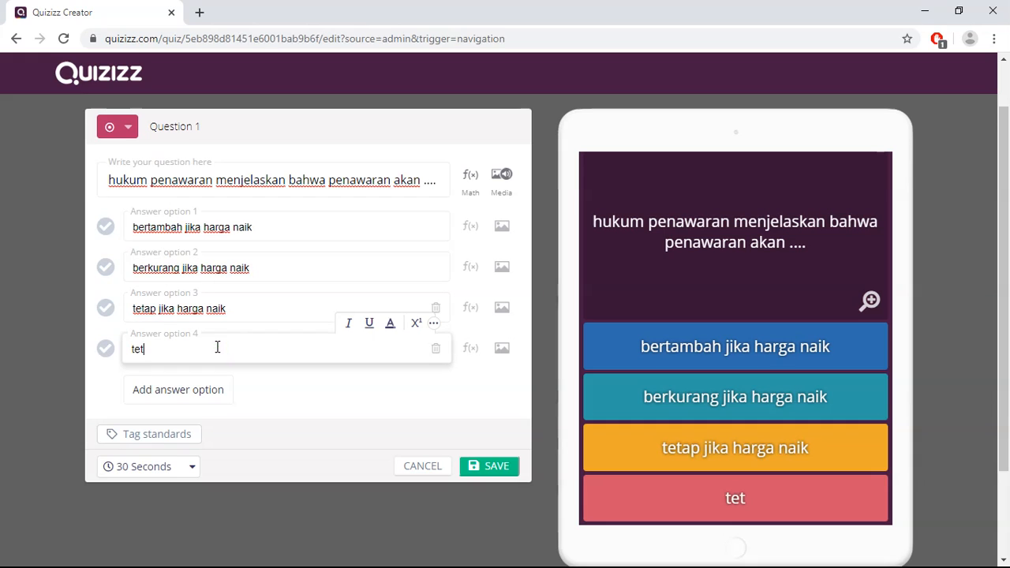
pyautogui.write('ap jika harg')
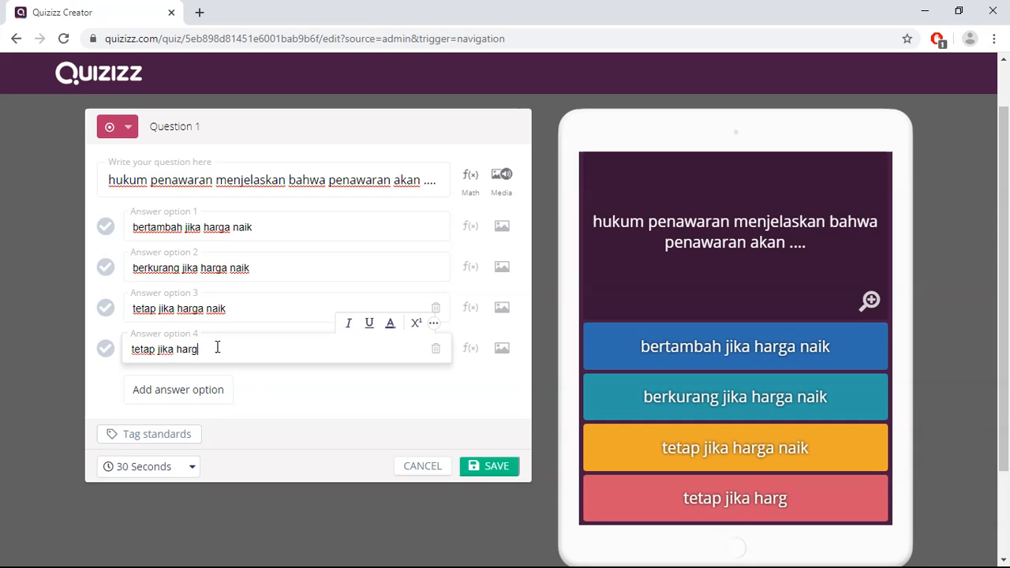
pyautogui.write('a turun')
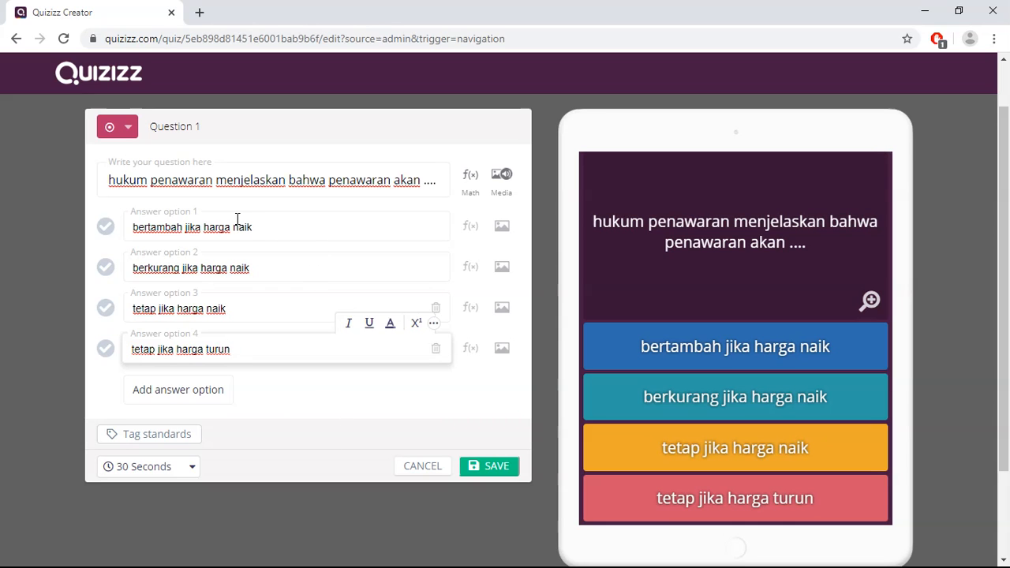
# Step: Mark "bertambah jika harga naik" as the correct answer and save question 1 with a 30-second time limit
pyautogui.click(111, 235)
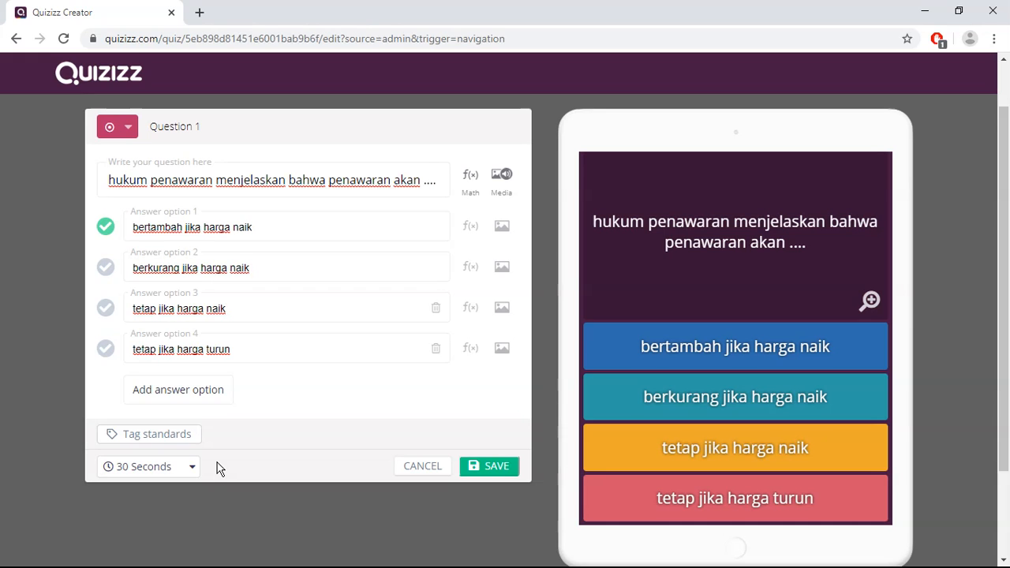
pyautogui.click(194, 468)
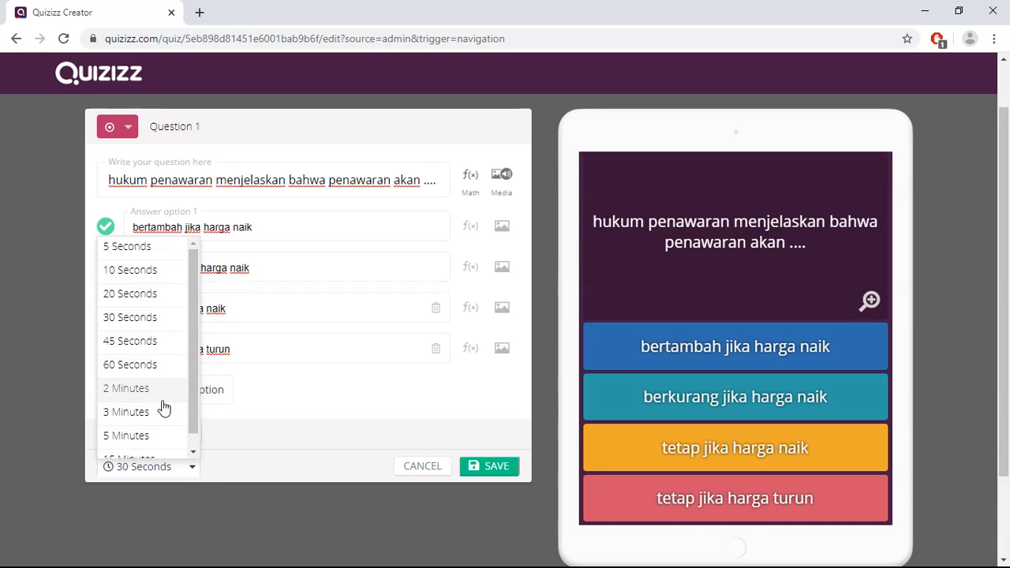
pyautogui.click(139, 324)
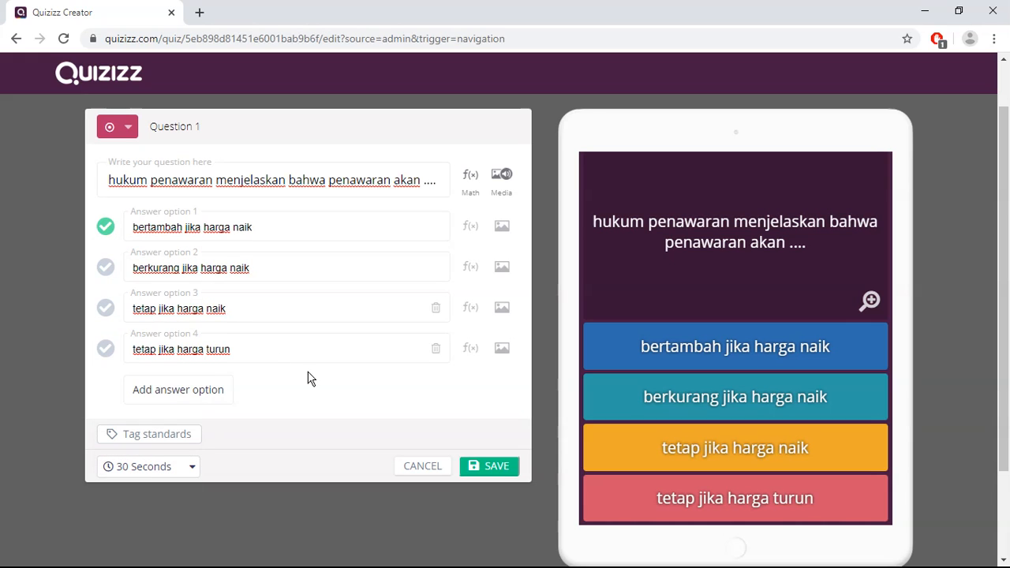
pyautogui.click(491, 466)
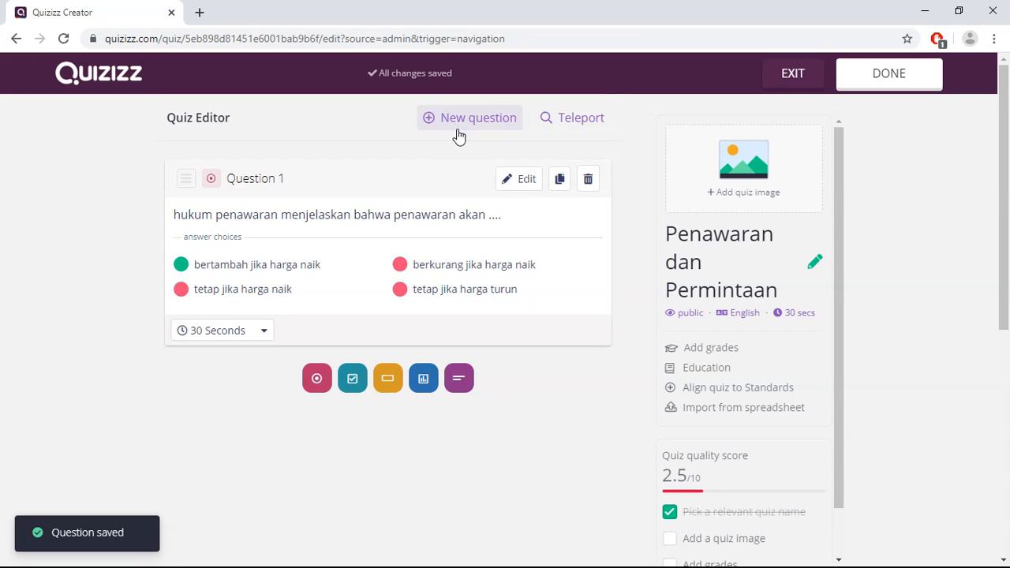
# Step: Teleport the first question of the public quiz "permintaan, penawaran, elastisitas dan pasar" into this quiz and return to the quiz editor
pyautogui.click(587, 128)
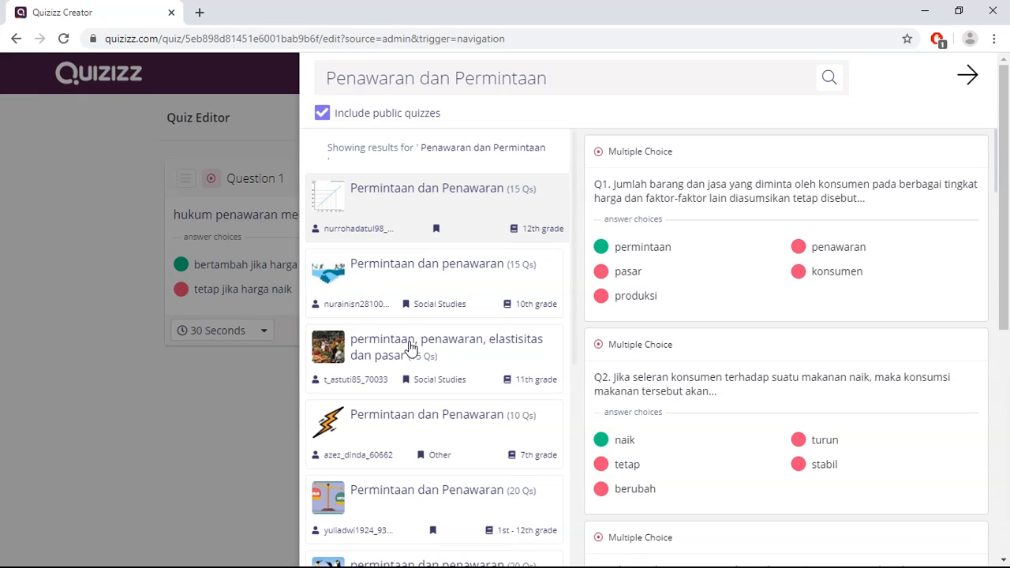
pyautogui.click(410, 348)
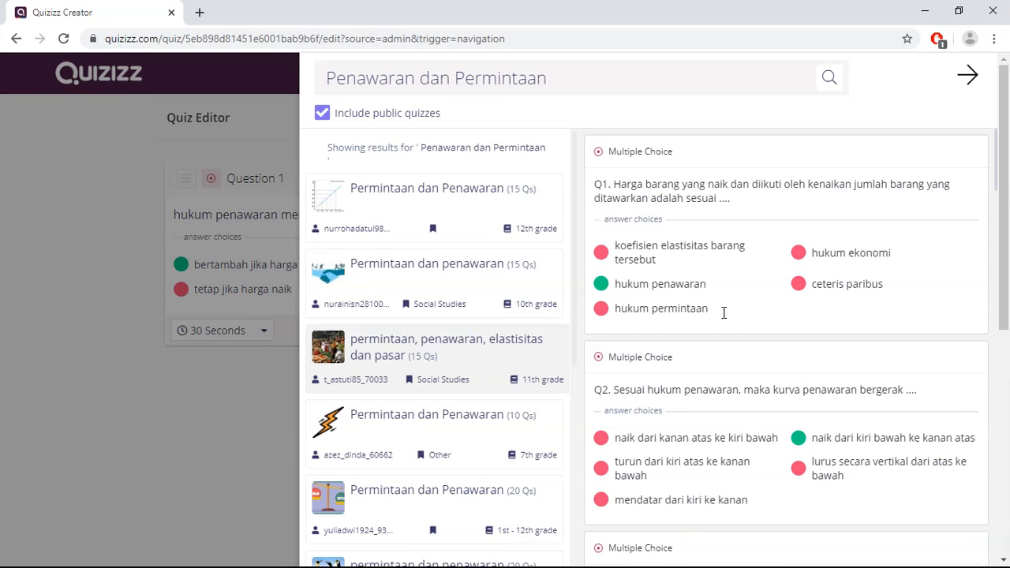
pyautogui.moveTo(825, 314)
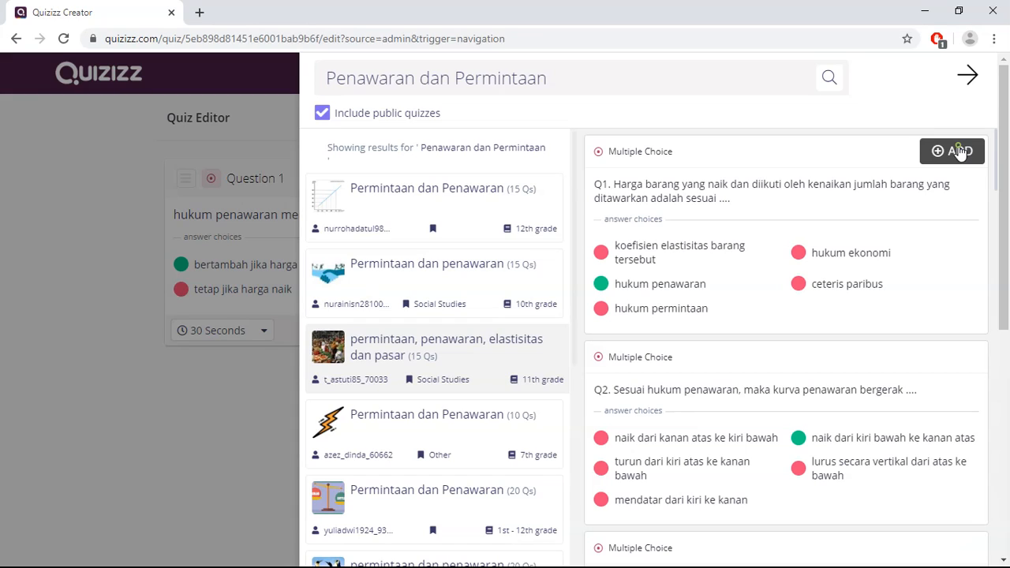
pyautogui.click(959, 151)
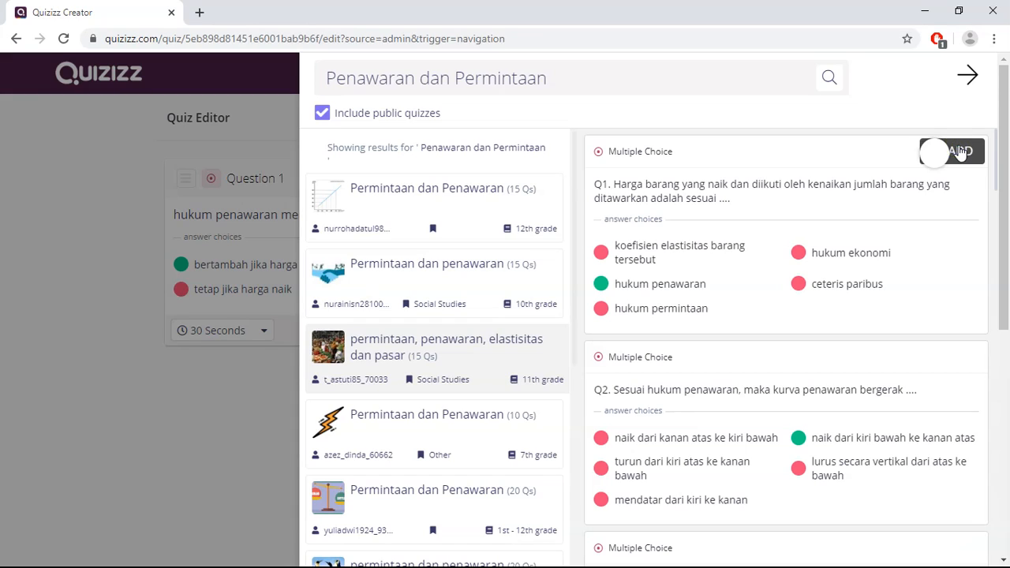
pyautogui.click(146, 400)
pyautogui.click(154, 437)
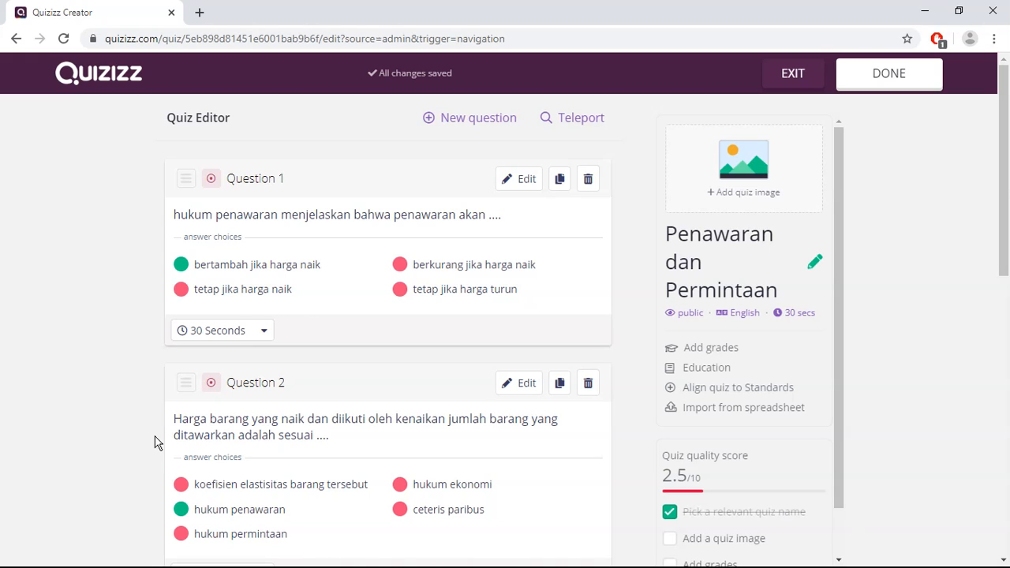
# Step: Open question 2 for editing and delete its fifth answer option, "hukum permintaan"
pyautogui.scroll(-1, 154, 443)
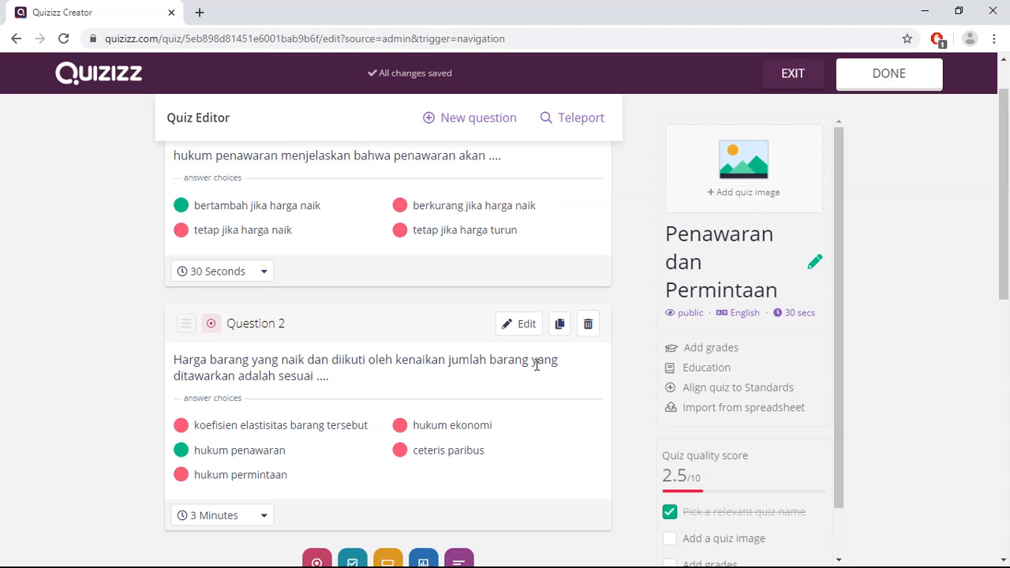
pyautogui.click(526, 324)
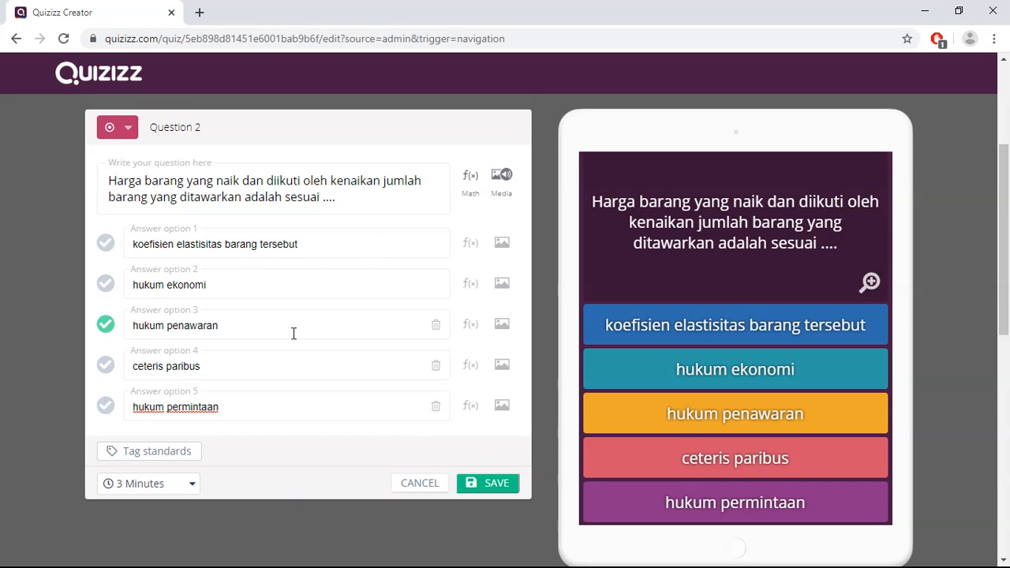
pyautogui.click(434, 407)
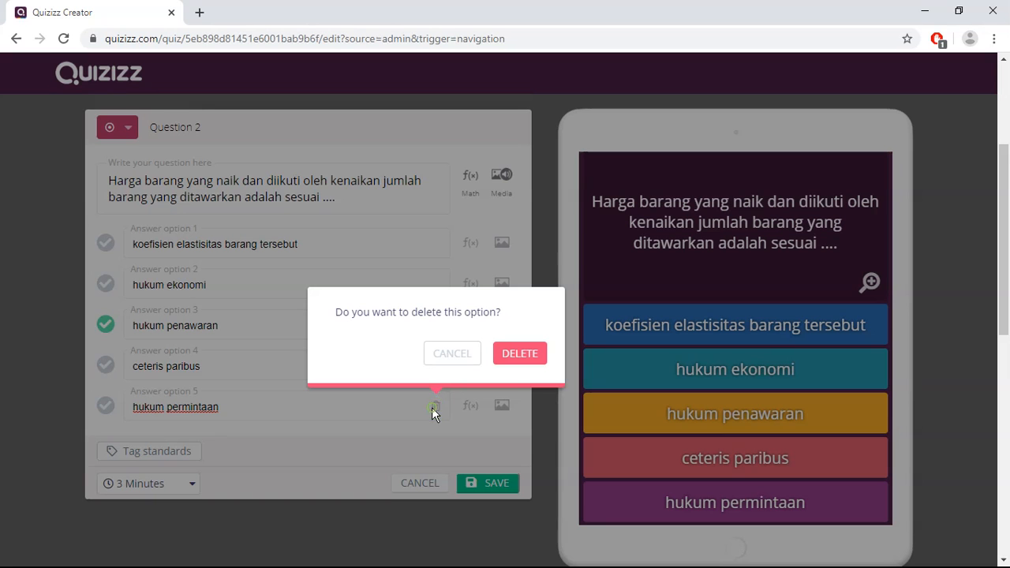
pyautogui.click(519, 354)
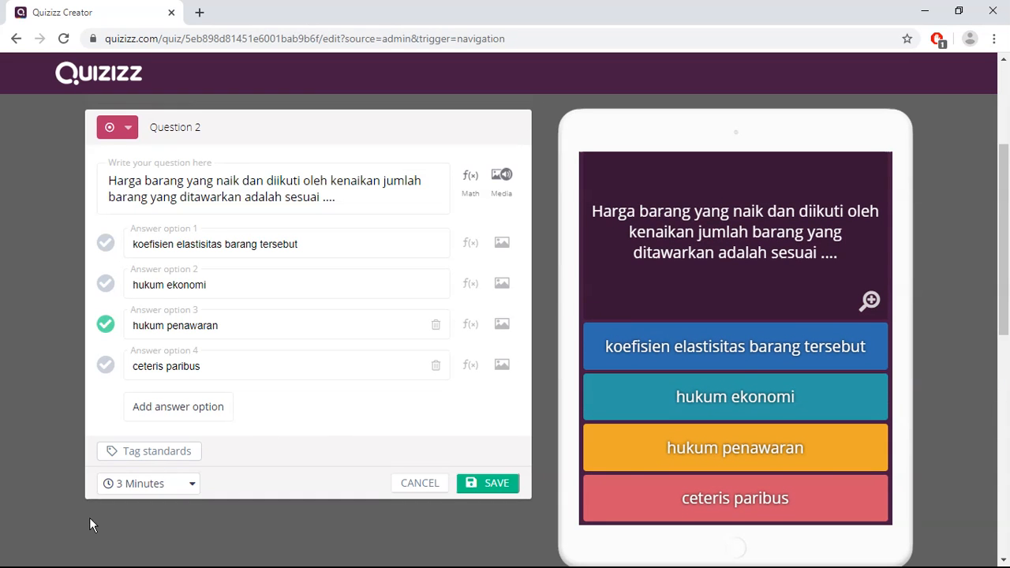
# Step: Set the time limit of question 2 to 30 seconds and save the question
pyautogui.click(193, 488)
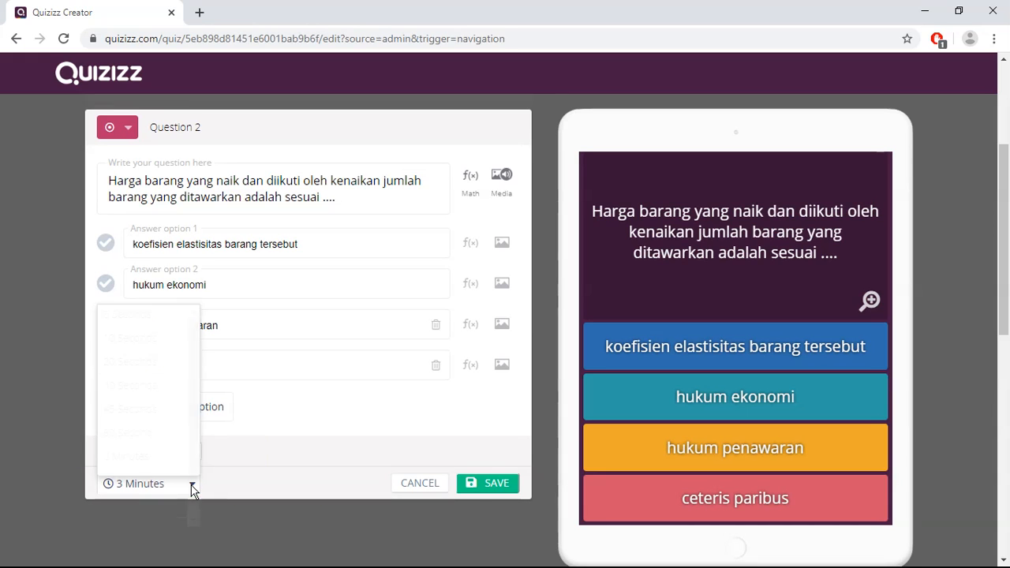
pyautogui.click(147, 341)
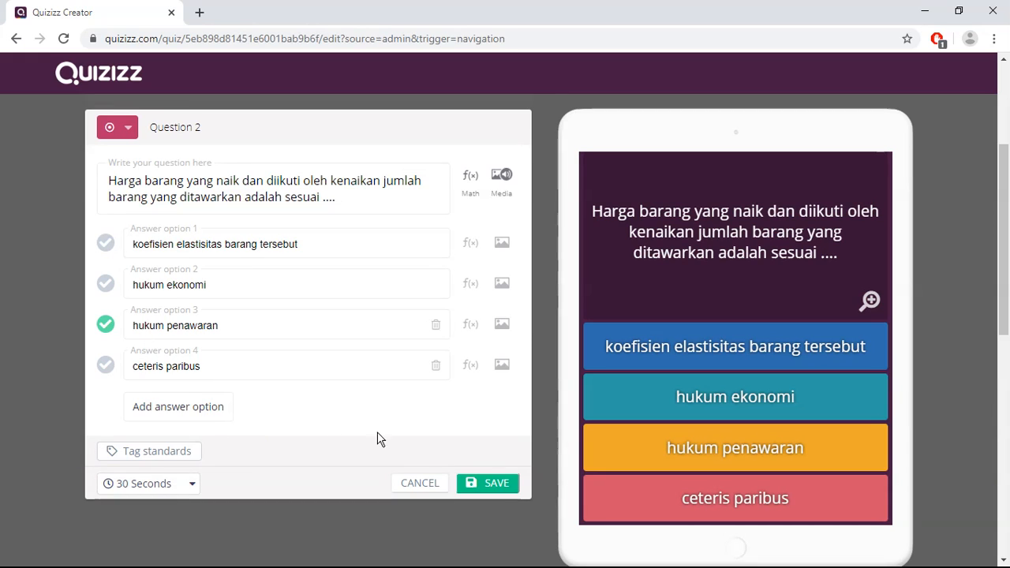
pyautogui.click(488, 484)
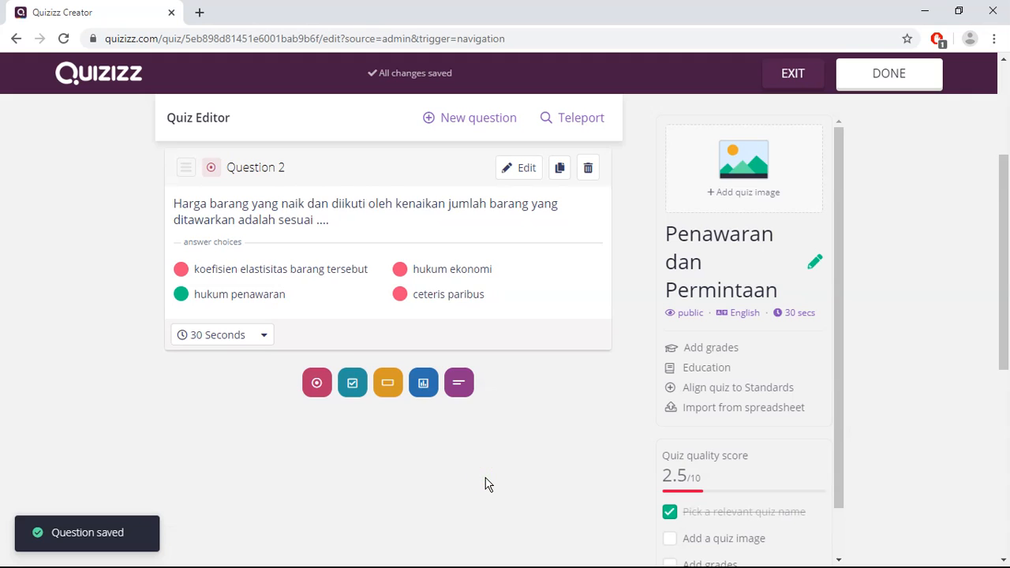
pyautogui.scroll(1, 489, 484)
pyautogui.scroll(1, 489, 484)
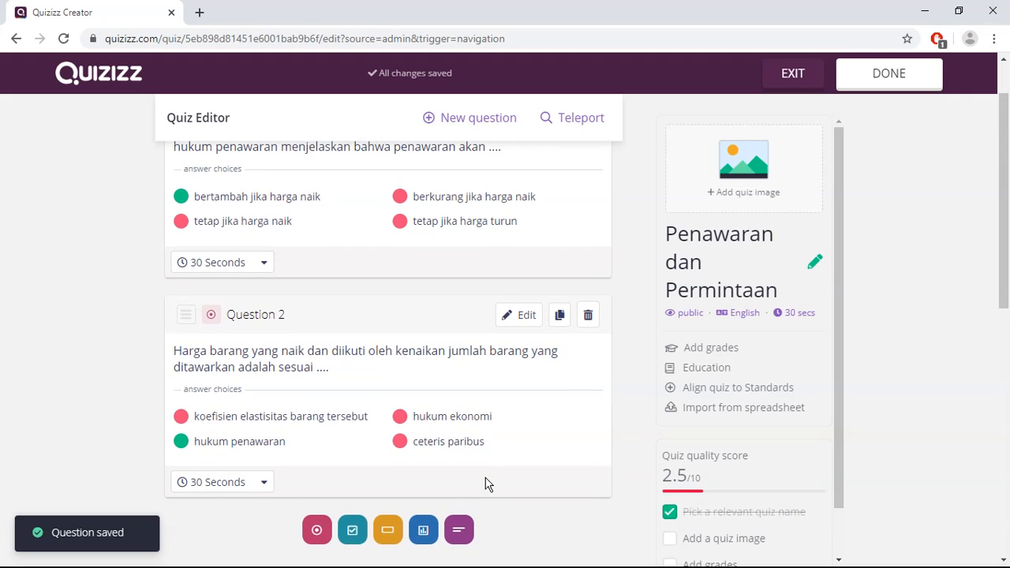
pyautogui.scroll(1, 487, 480)
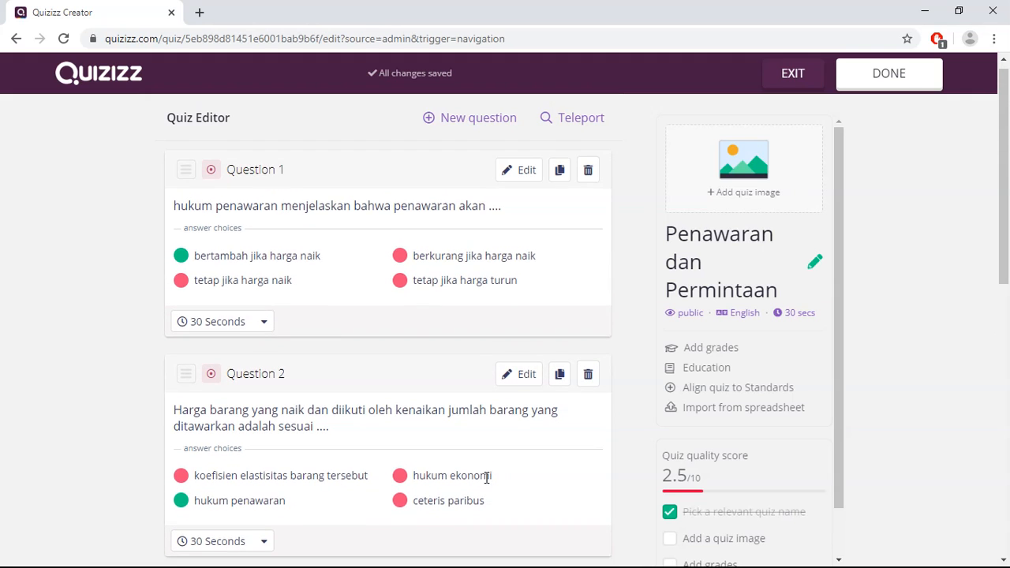
pyautogui.scroll(-4, 487, 479)
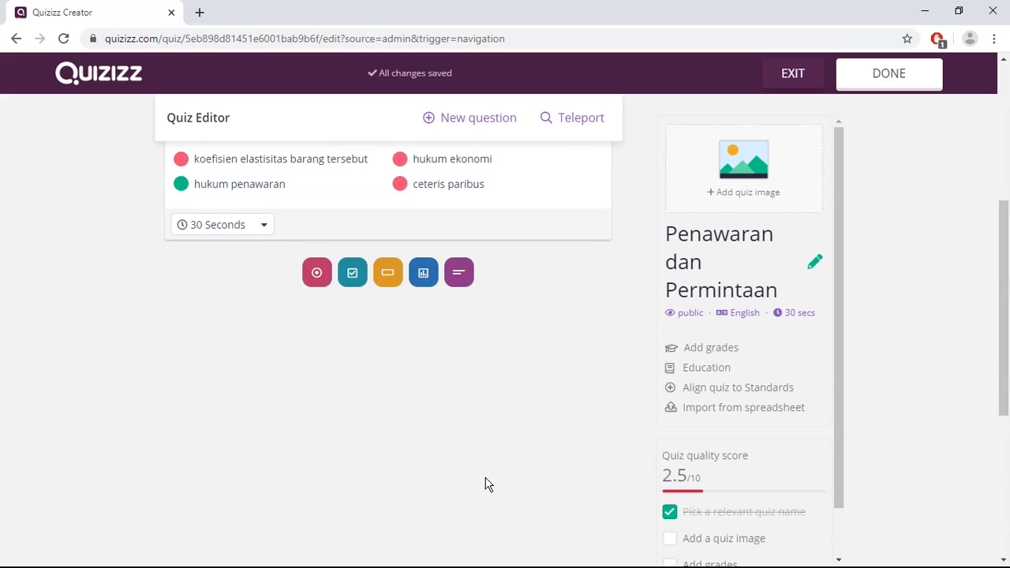
pyautogui.scroll(1, 487, 484)
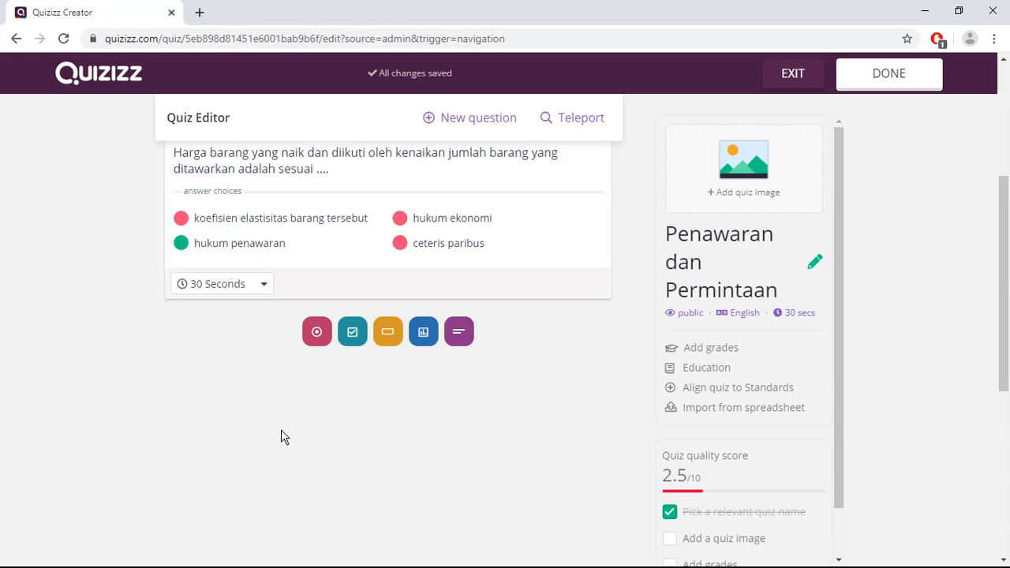
pyautogui.scroll(1, 281, 433)
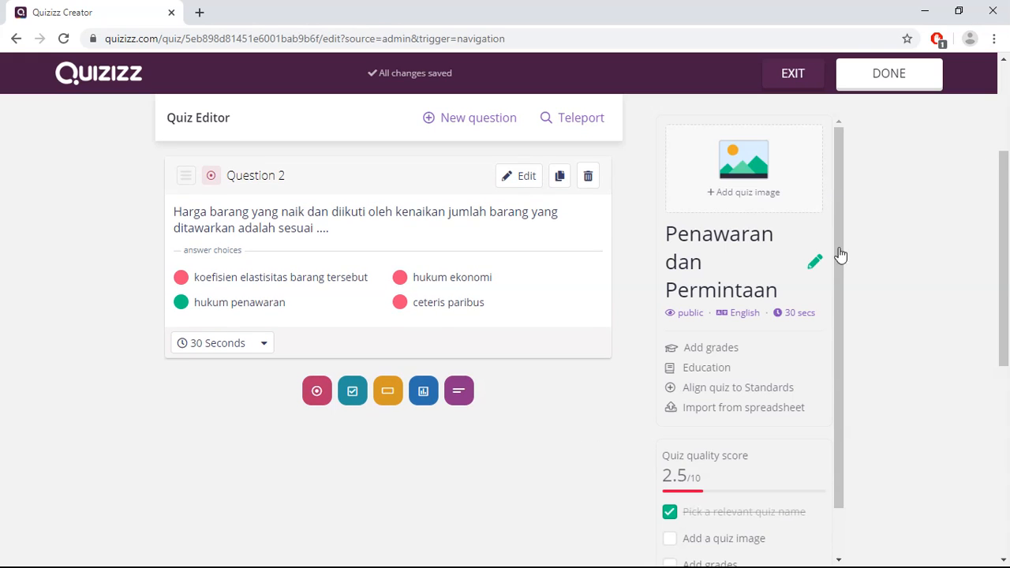
# Step: Finish editing the questions and set the quiz language to Indonesian in the quiz details
pyautogui.click(902, 84)
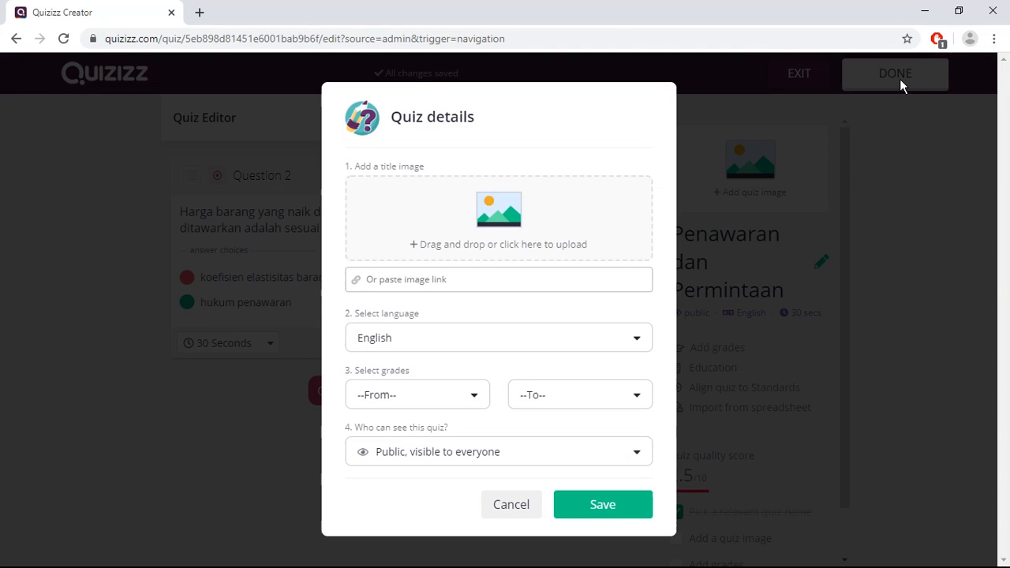
pyautogui.click(638, 344)
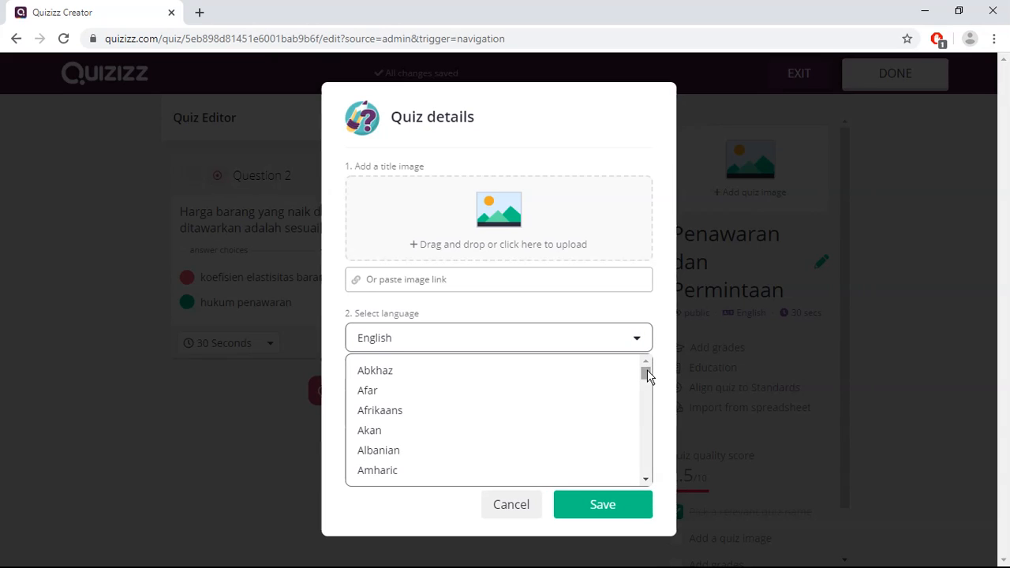
pyautogui.moveTo(649, 380); pyautogui.dragTo(651, 408)
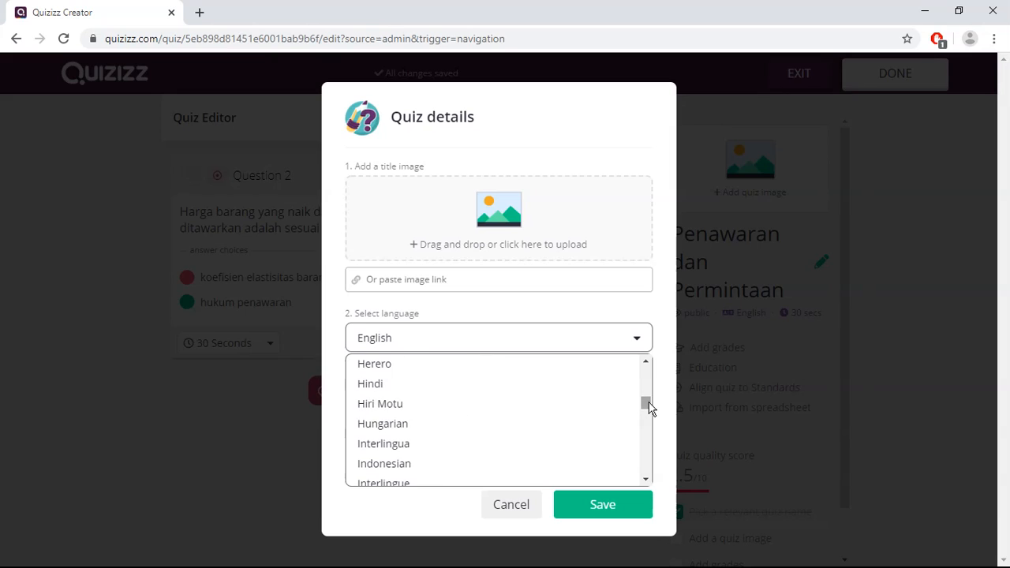
pyautogui.click(424, 466)
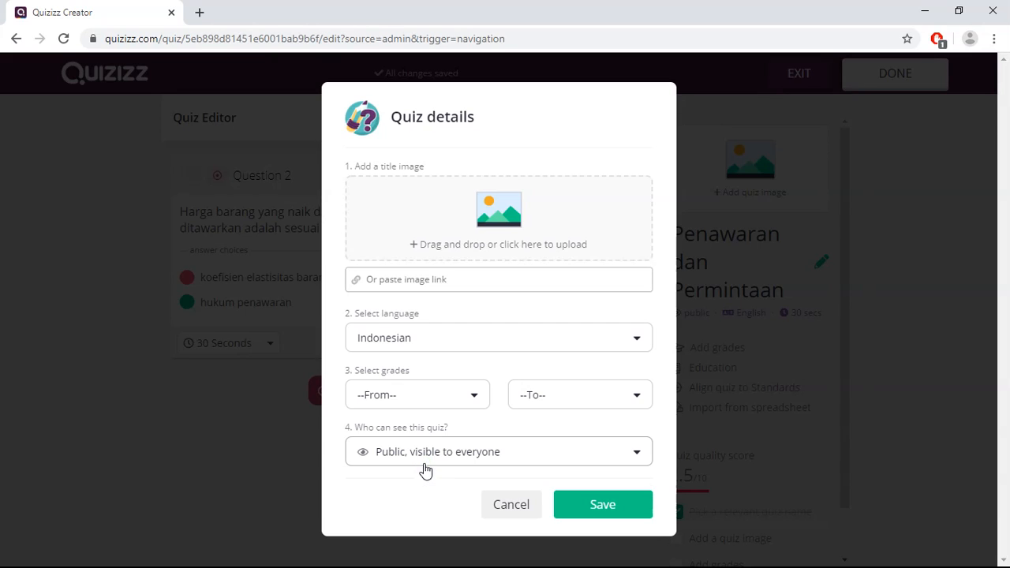
# Step: Set the quiz grade range to 7th through 7th and save the quiz details
pyautogui.click(474, 402)
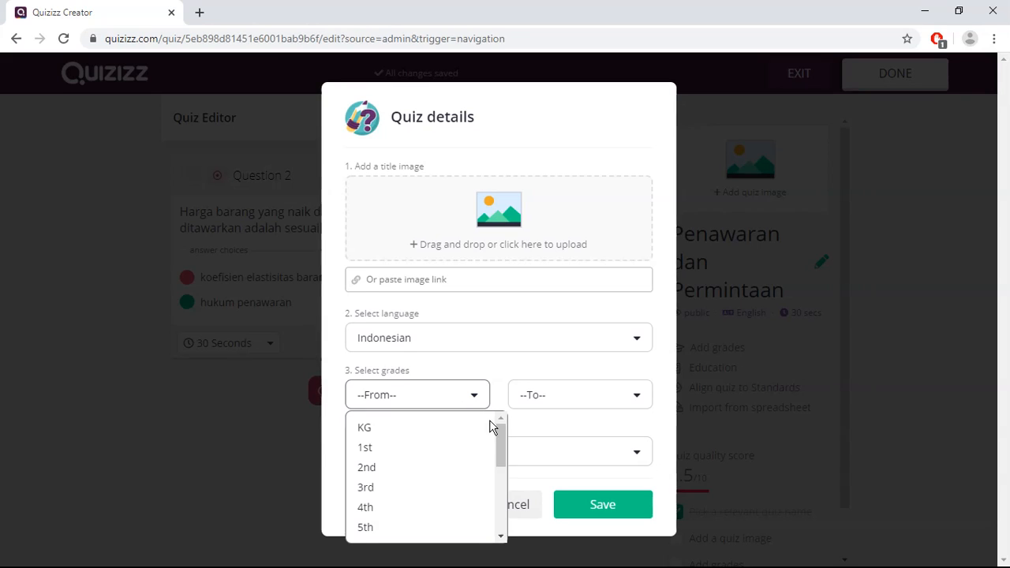
pyautogui.moveTo(499, 437); pyautogui.dragTo(500, 464)
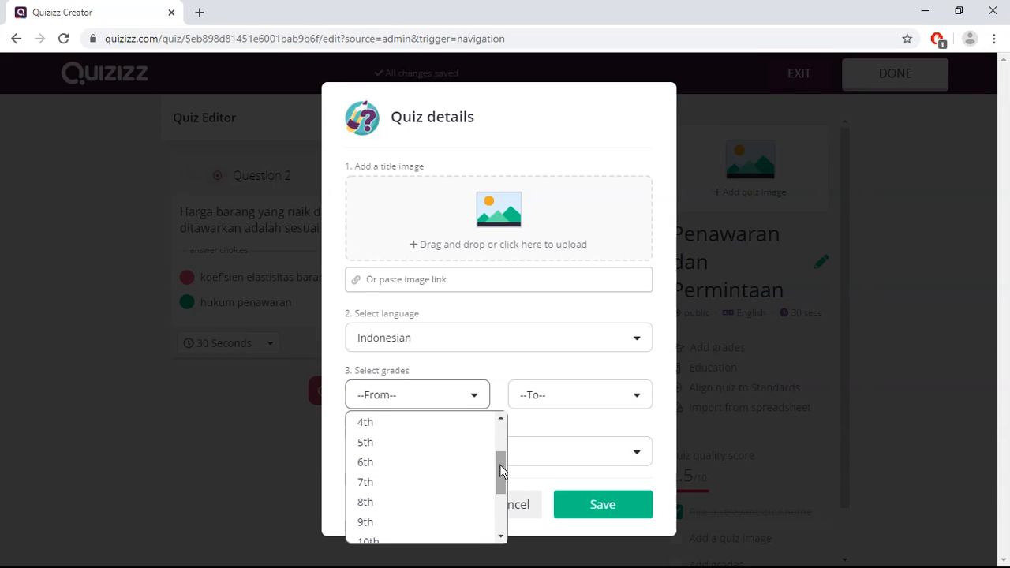
pyautogui.click(428, 483)
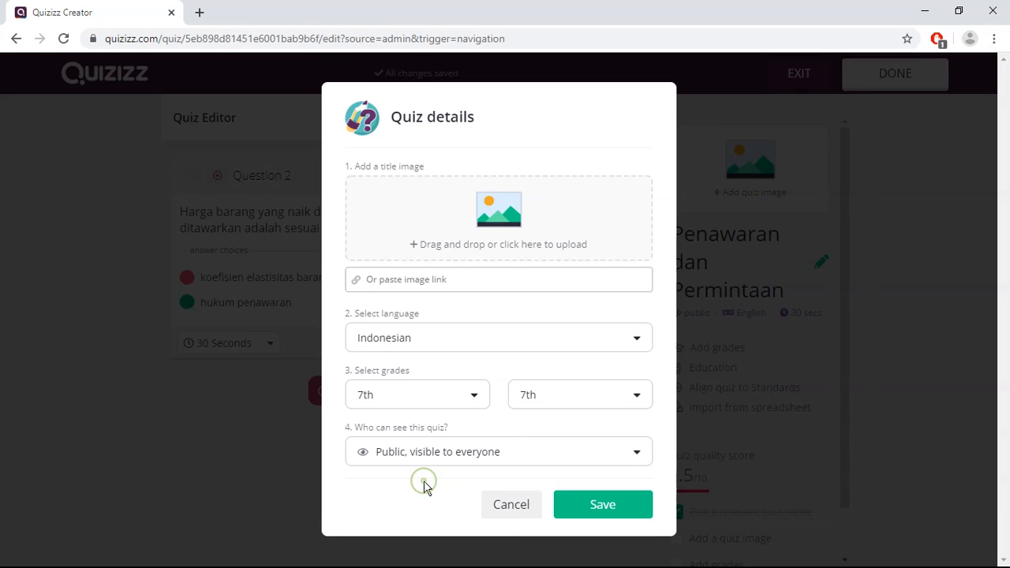
pyautogui.click(605, 510)
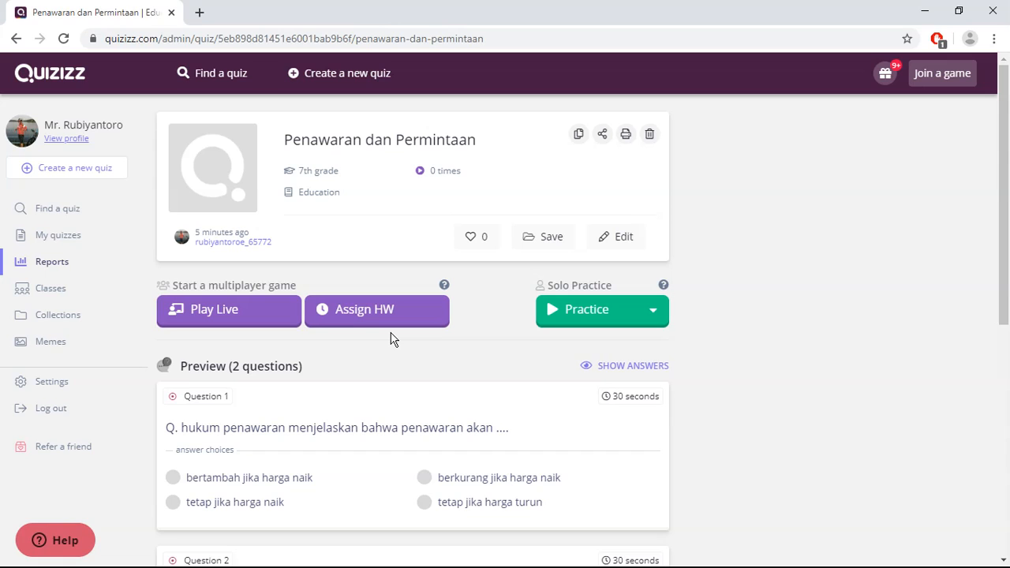
# Step: Set up a live game of the quiz in Classic mode, and return to the quiz page from its waiting lobby
pyautogui.click(239, 318)
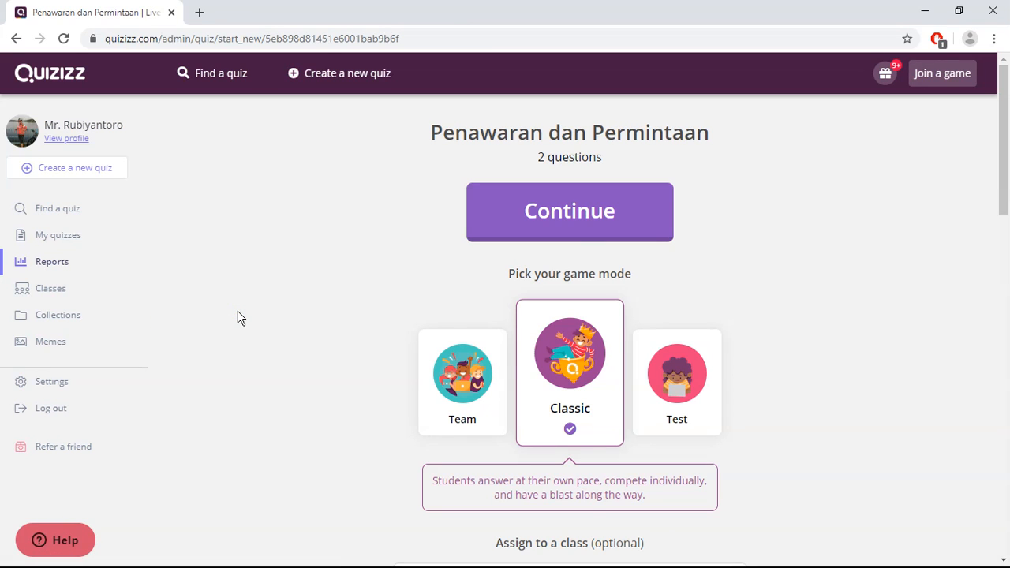
pyautogui.click(590, 227)
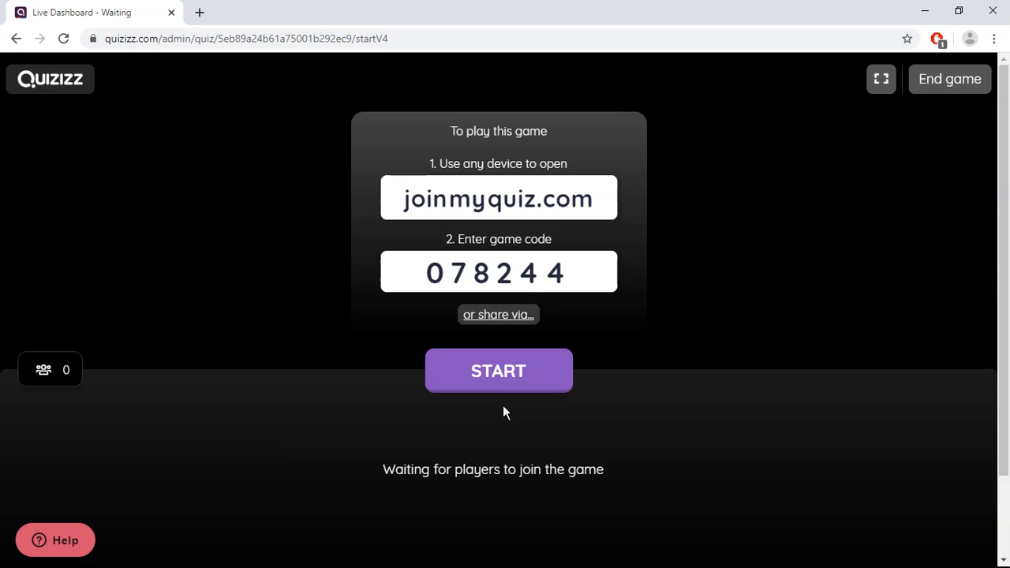
pyautogui.click(16, 38)
pyautogui.click(16, 39)
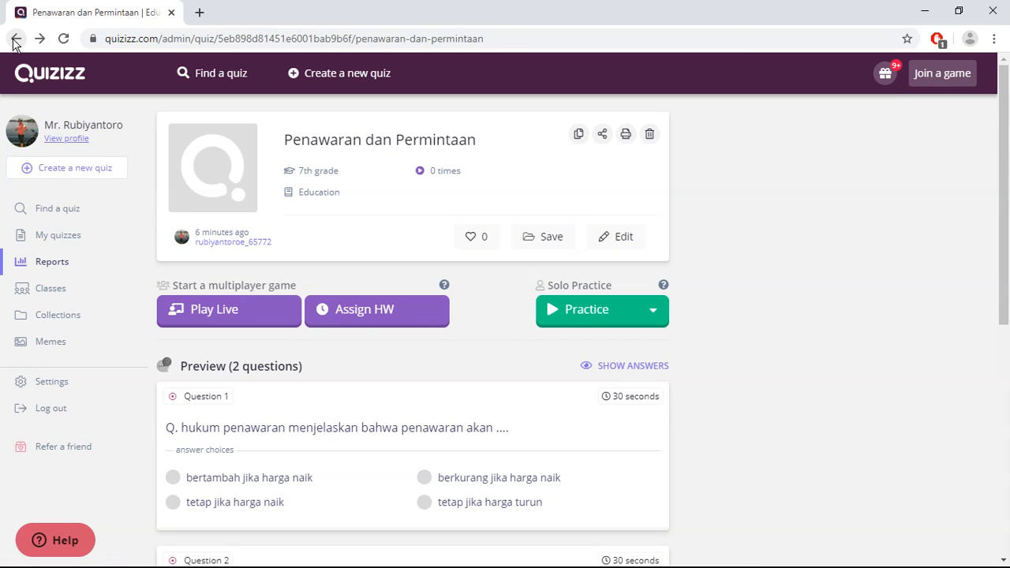
# Step: Assign the quiz as homework with a completion deadline of May 13th at 08:00 AM
pyautogui.click(397, 326)
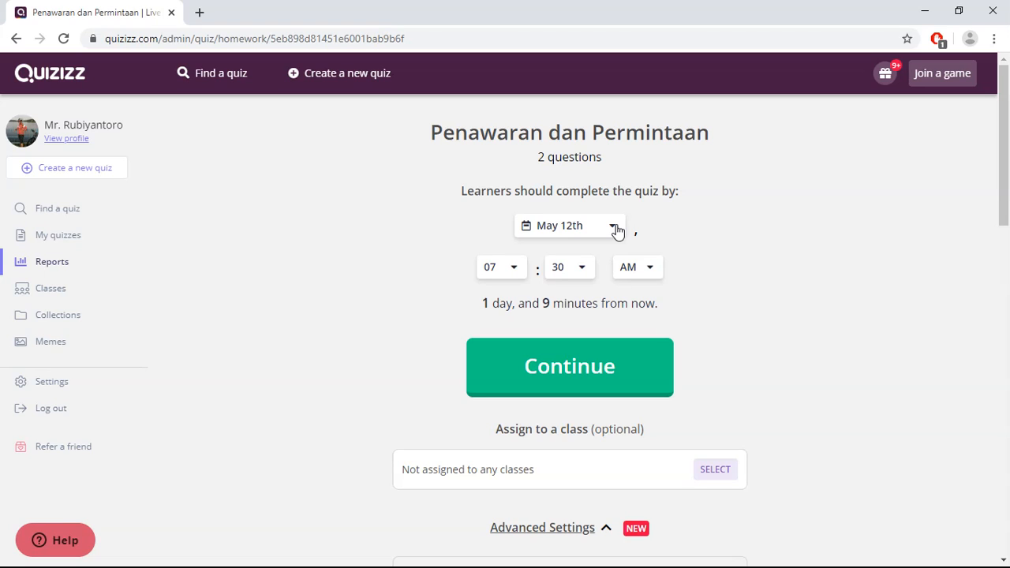
pyautogui.click(615, 227)
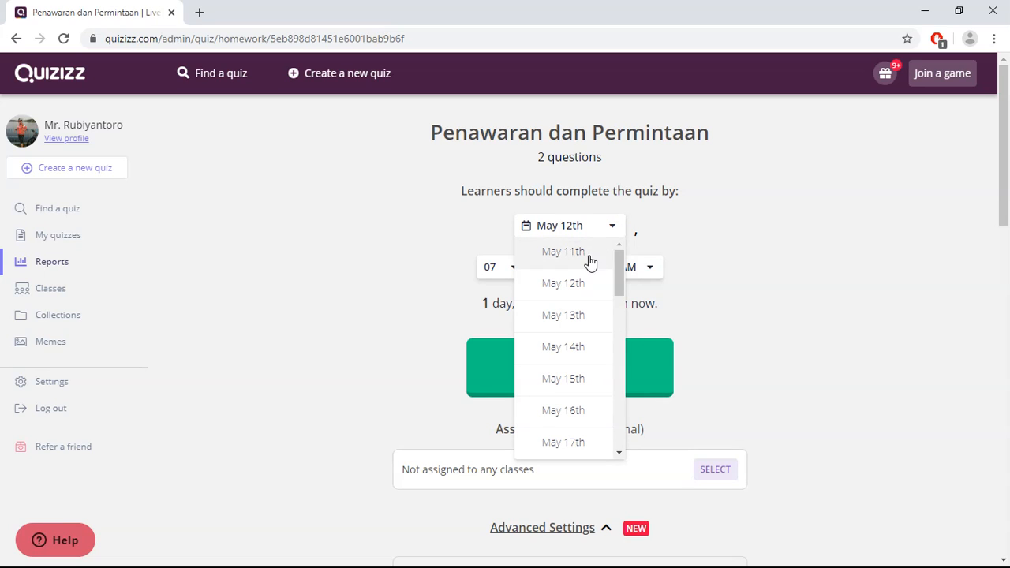
pyautogui.click(588, 317)
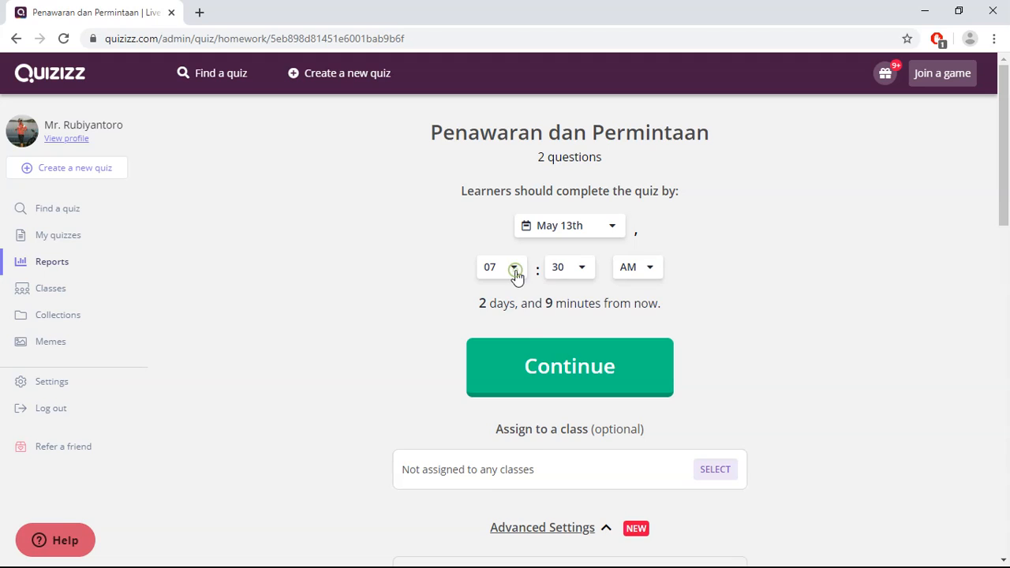
pyautogui.click(516, 271)
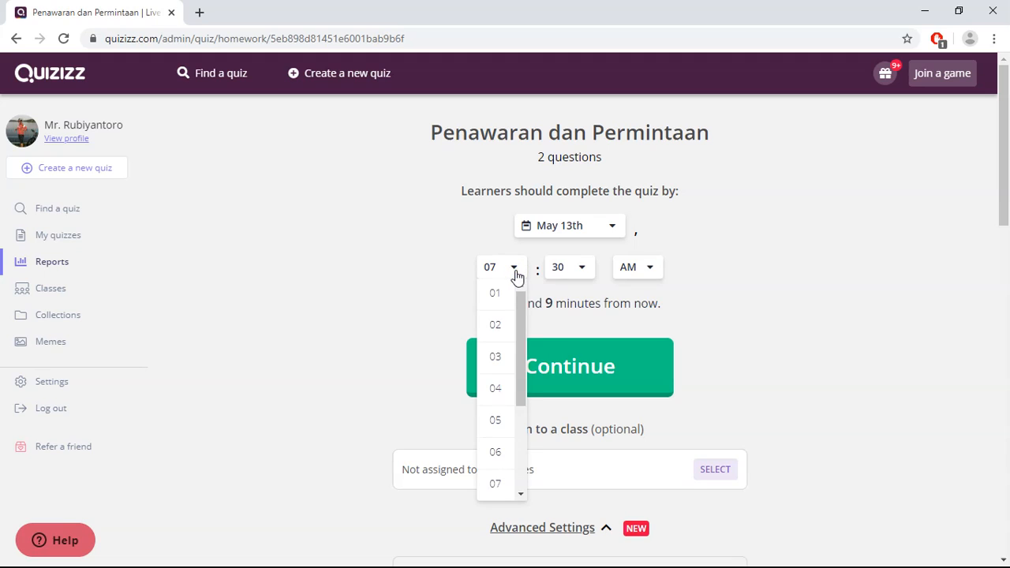
pyautogui.click(521, 494)
pyautogui.click(497, 488)
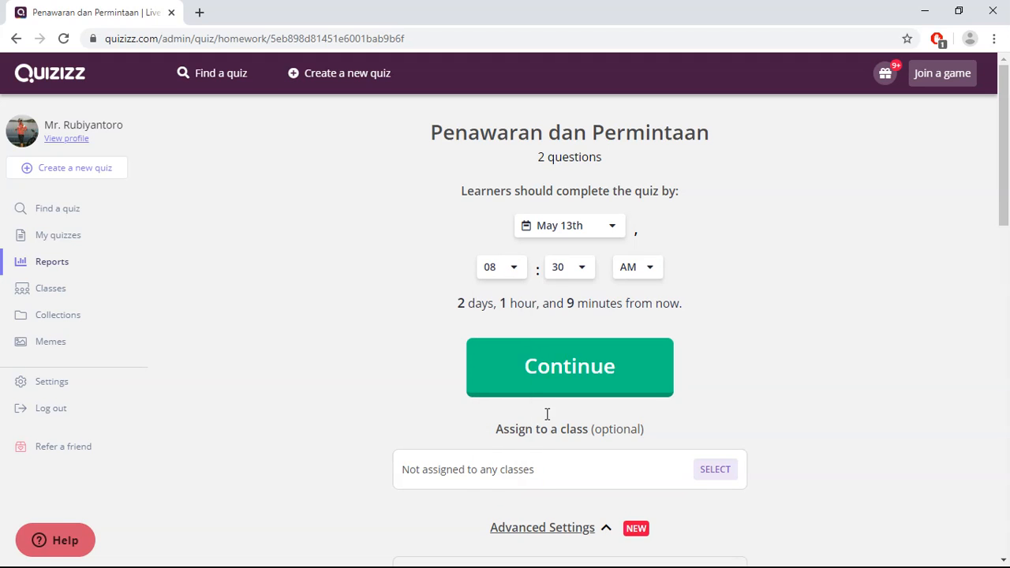
pyautogui.click(583, 270)
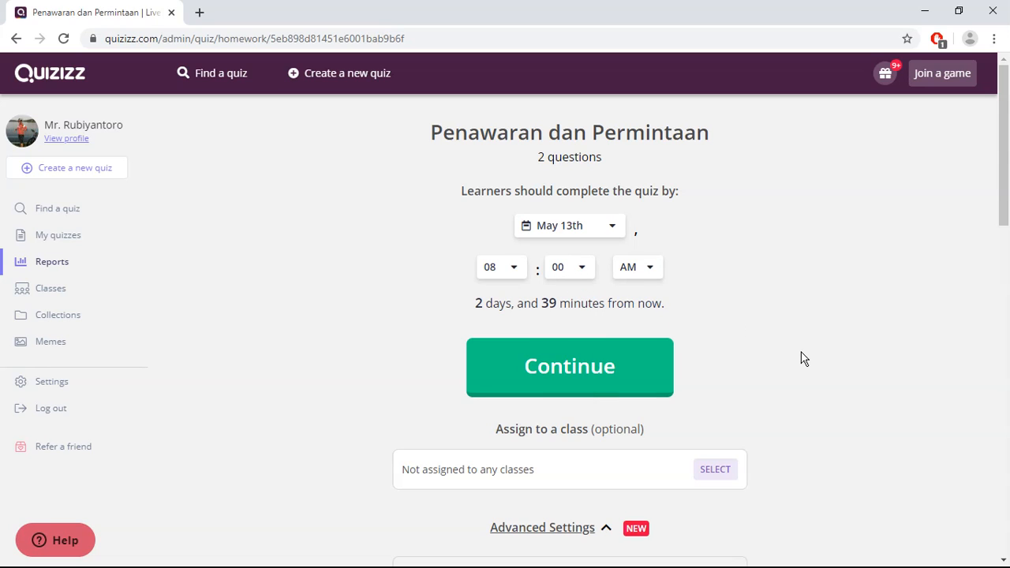
pyautogui.click(623, 376)
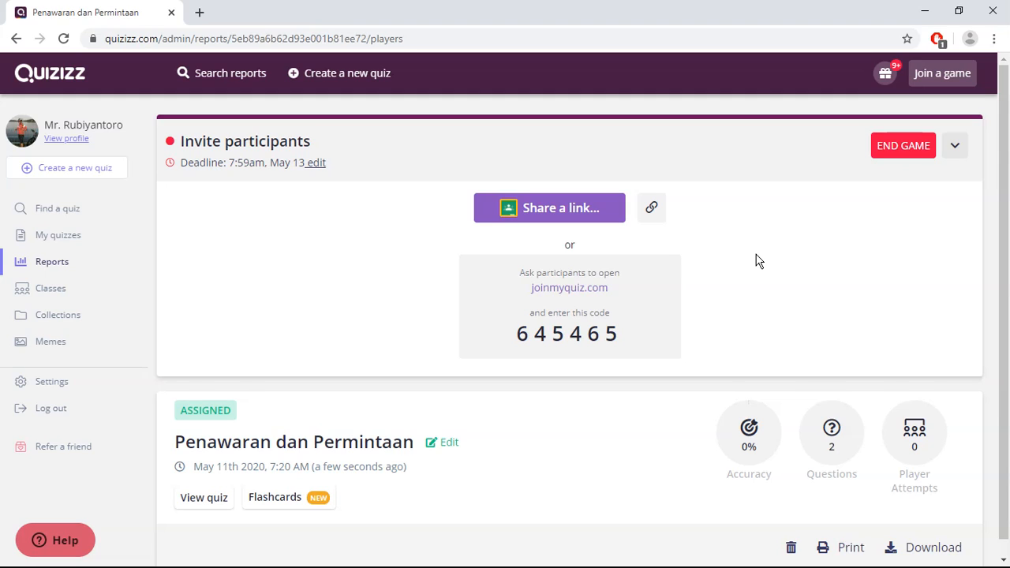
# Step: Join the assigned quiz as a participant in a separate browser tab by entering its game code
pyautogui.click(953, 74)
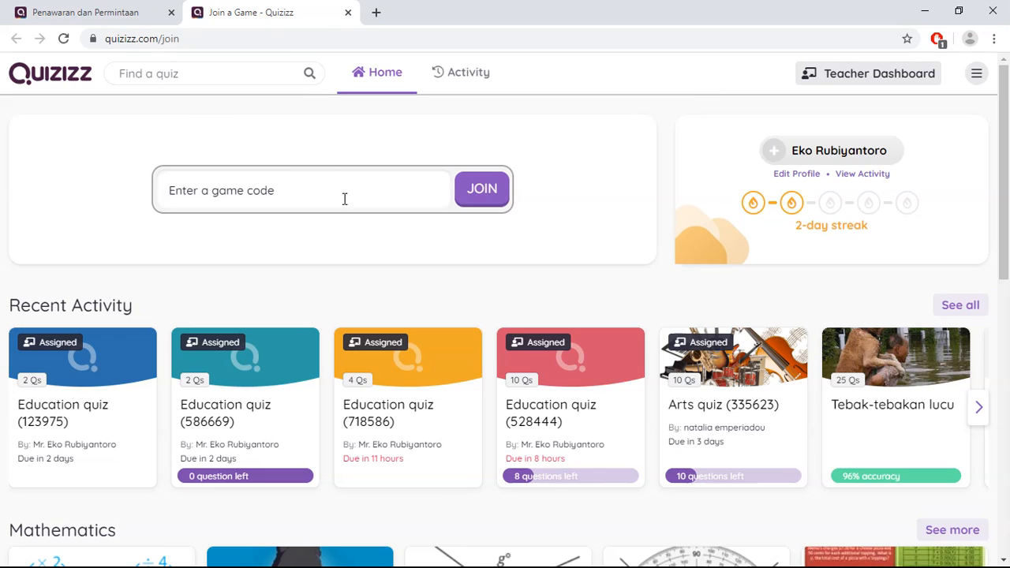
pyautogui.click(113, 19)
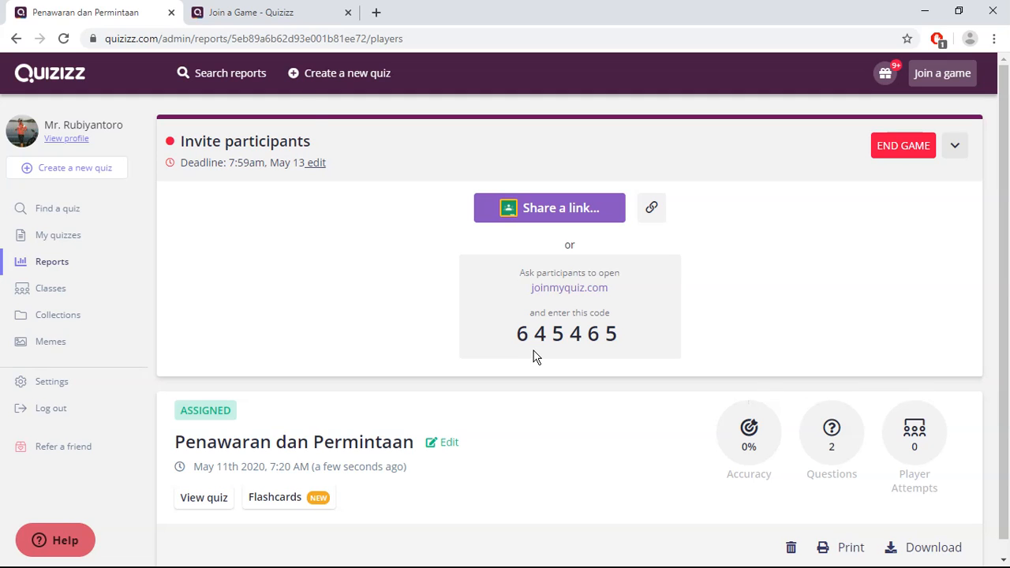
pyautogui.click(251, 12)
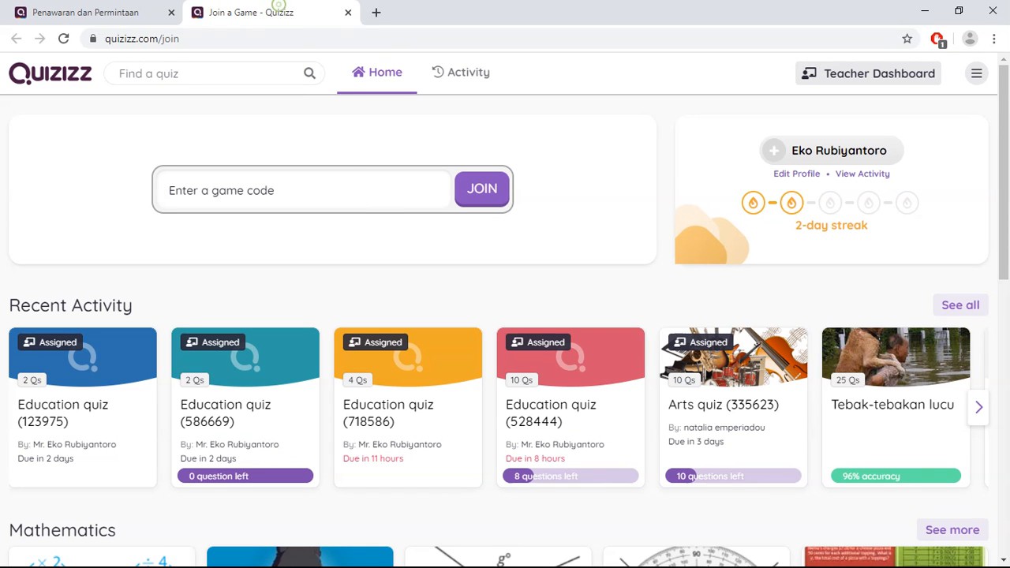
pyautogui.click(370, 198)
pyautogui.write('645')
pyautogui.click(132, 16)
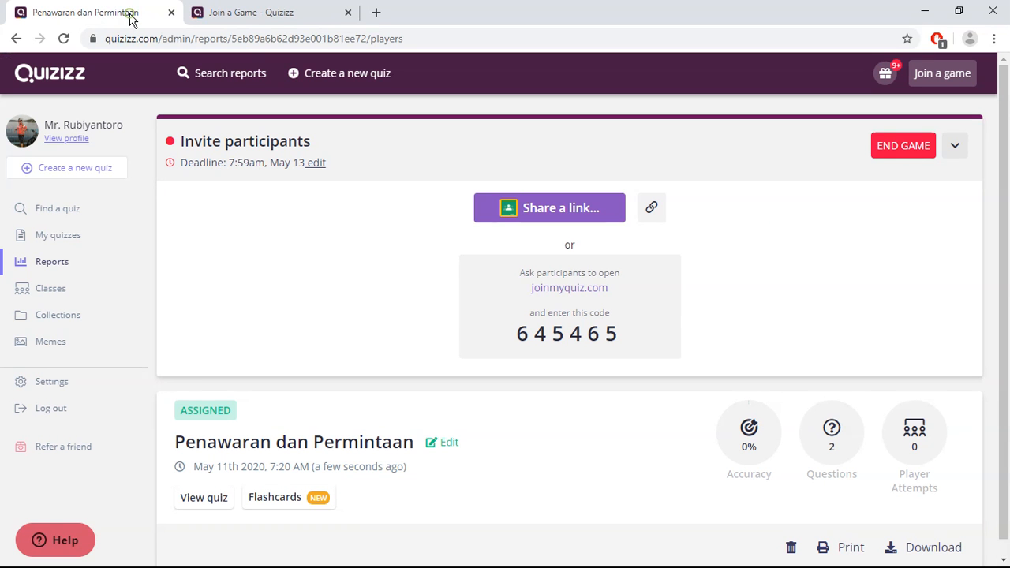
pyautogui.click(268, 14)
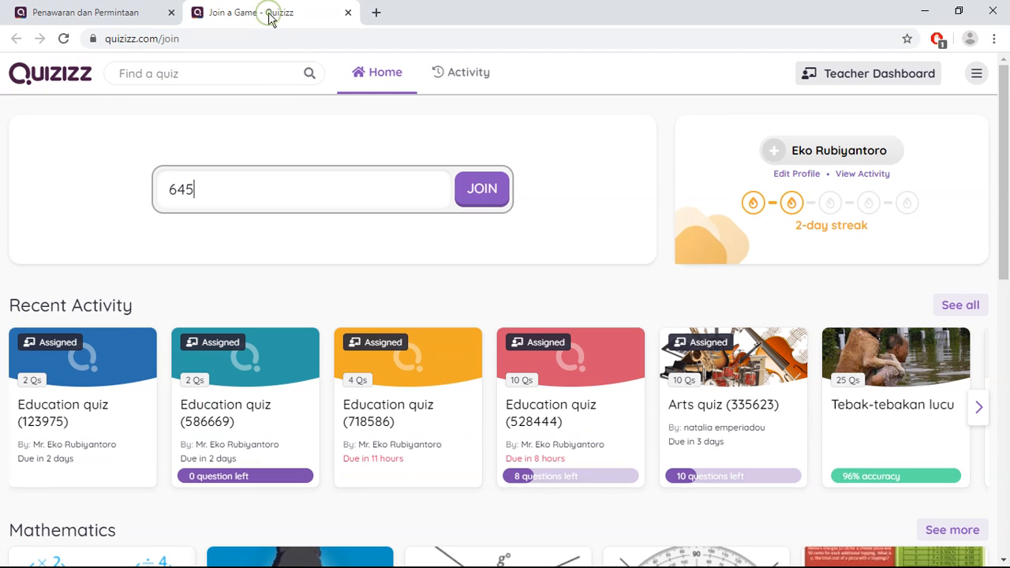
pyautogui.write('465')
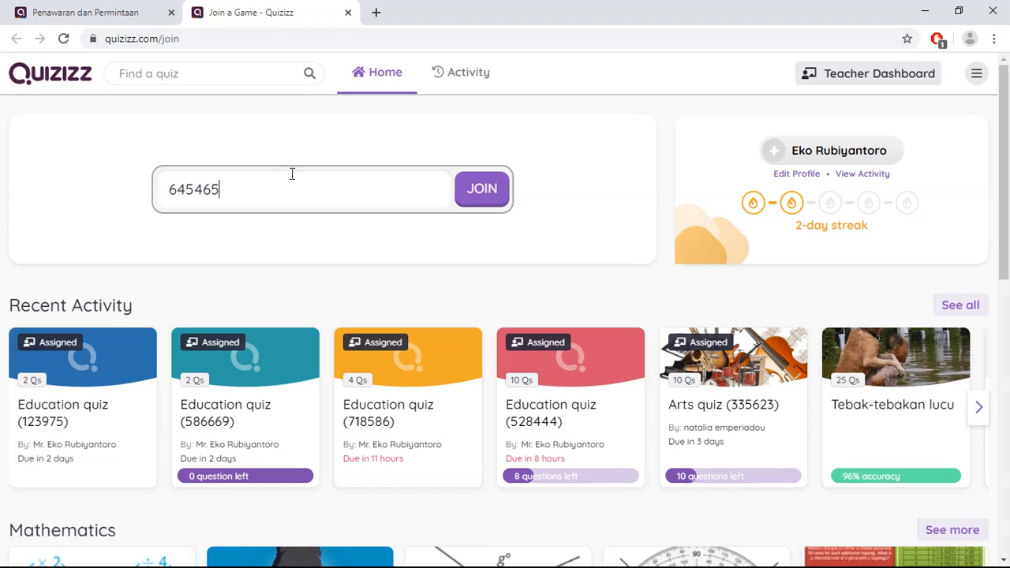
pyautogui.click(502, 200)
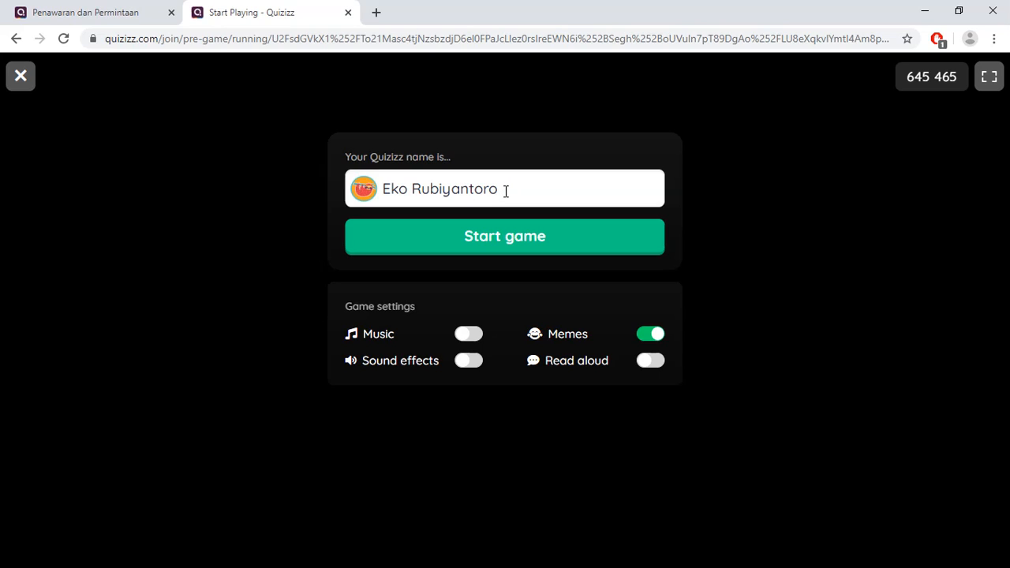
# Step: Play the quiz, answering "hukum penawaran" and "bertambah jika harga naik", and close the game summary
pyautogui.click(511, 239)
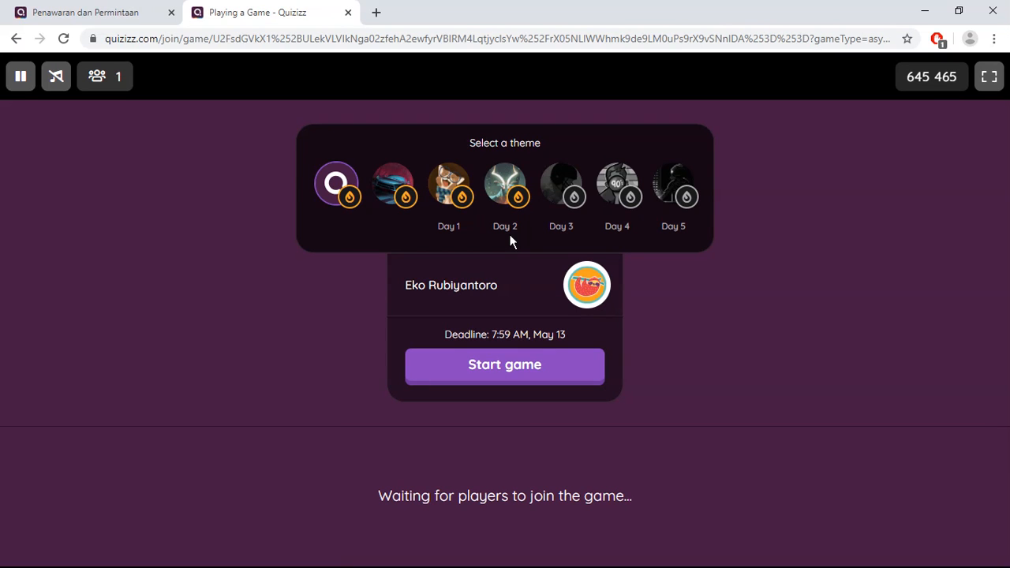
pyautogui.click(489, 377)
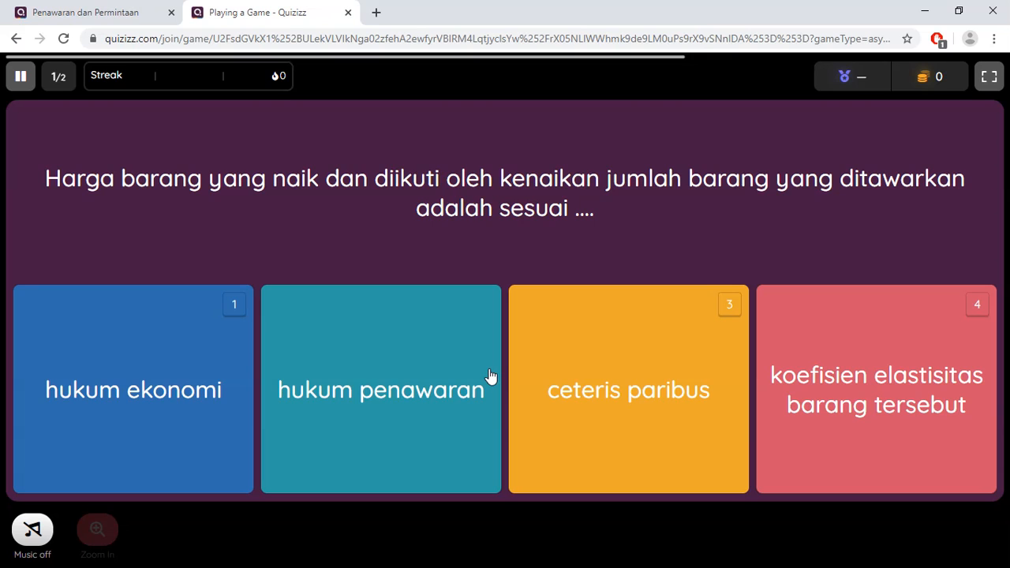
pyautogui.click(433, 394)
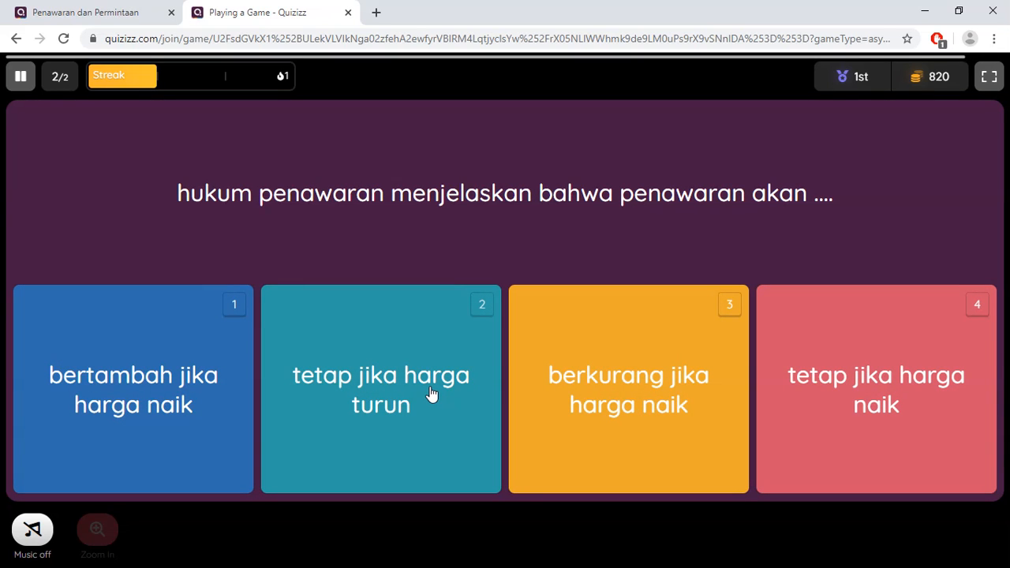
pyautogui.click(160, 395)
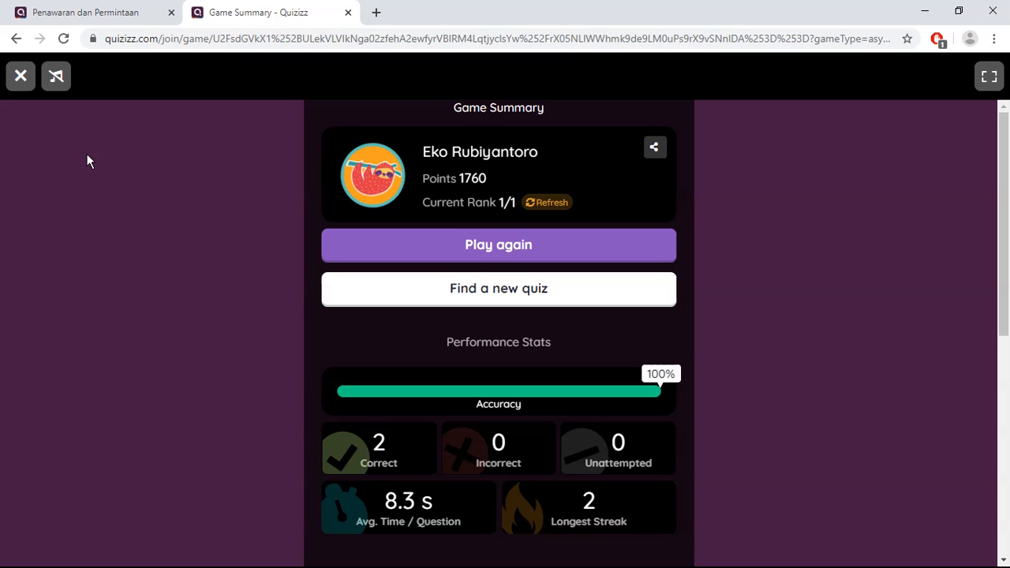
pyautogui.click(21, 77)
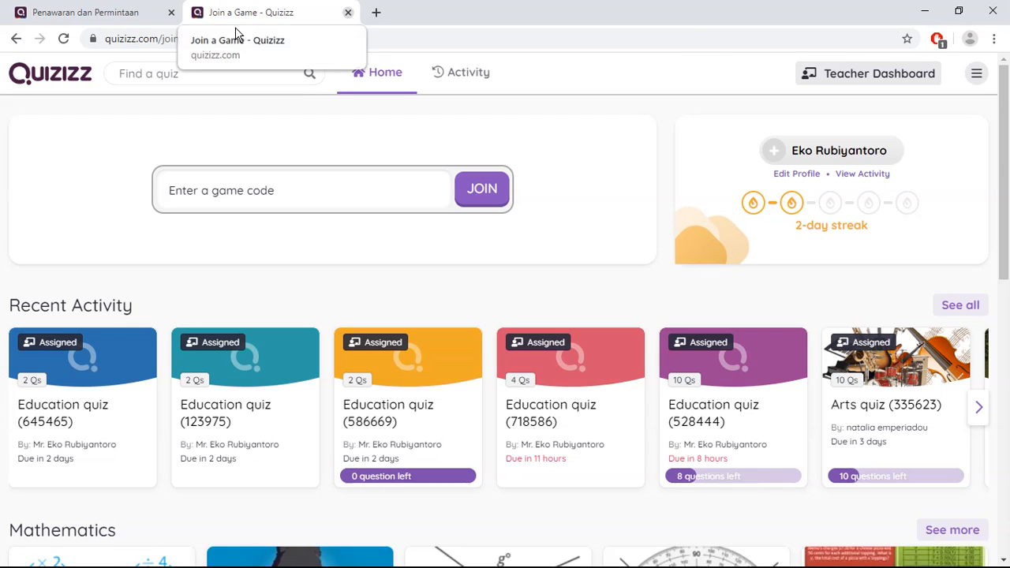
# Step: Return to the teacher's reports and examine the player results of the assigned "Penawaran dan Permintaan" quiz
pyautogui.click(102, 16)
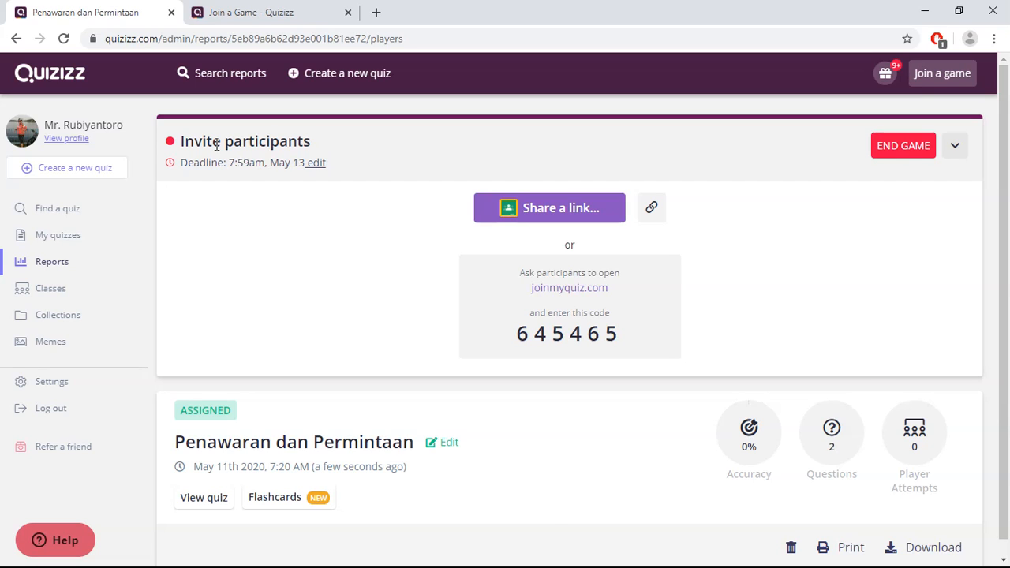
pyautogui.click(64, 267)
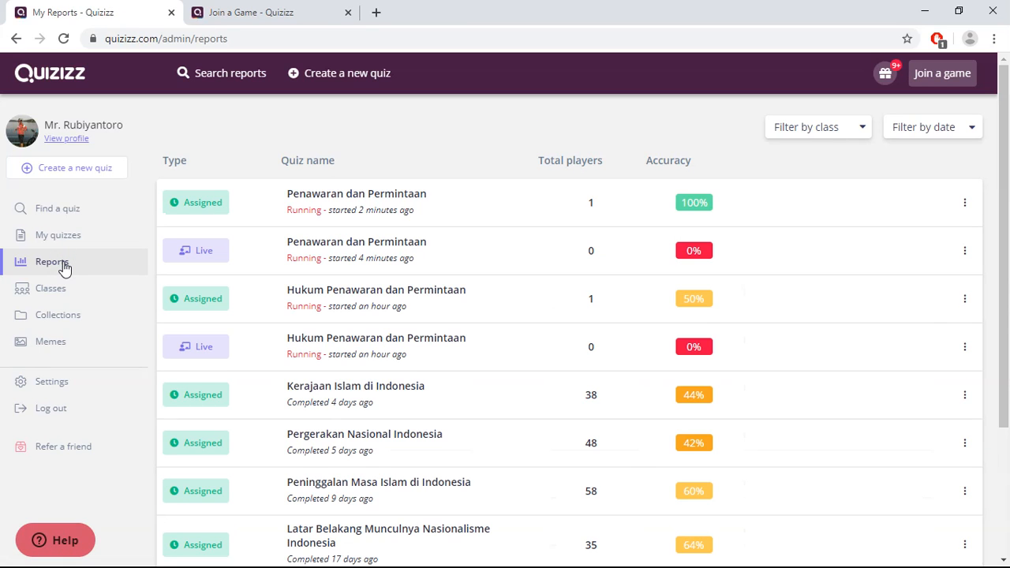
pyautogui.click(397, 207)
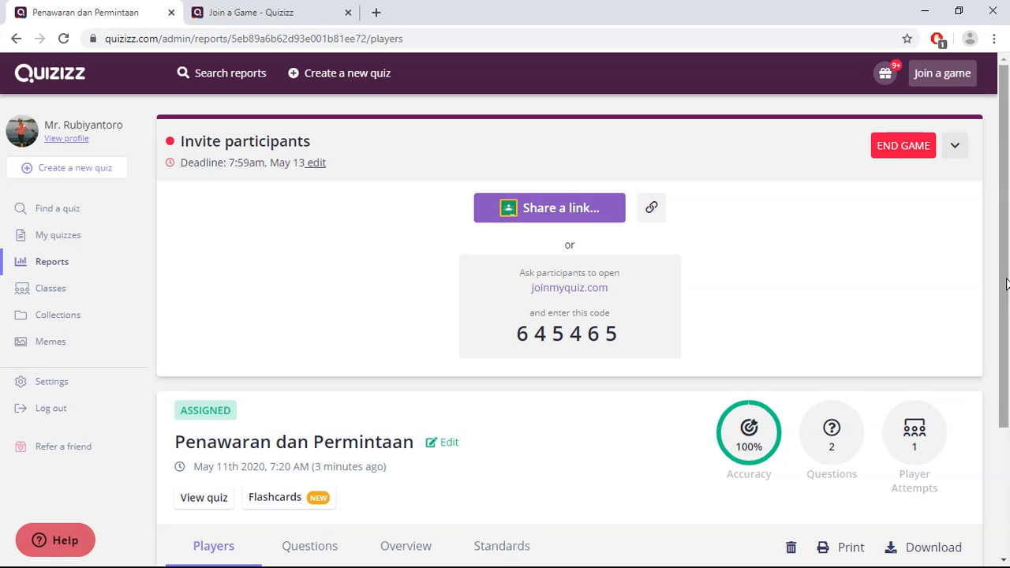
pyautogui.moveTo(1004, 277); pyautogui.dragTo(1008, 444)
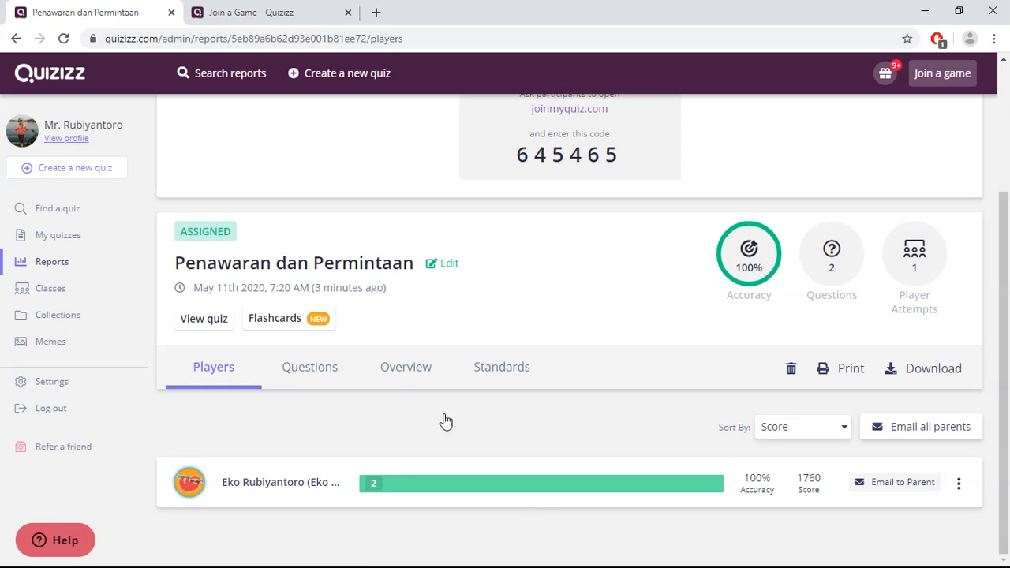
# Step: Open the report of the assigned quiz "Kerajaan Islam di Indonesia" and download it as a spreadsheet
pyautogui.click(17, 41)
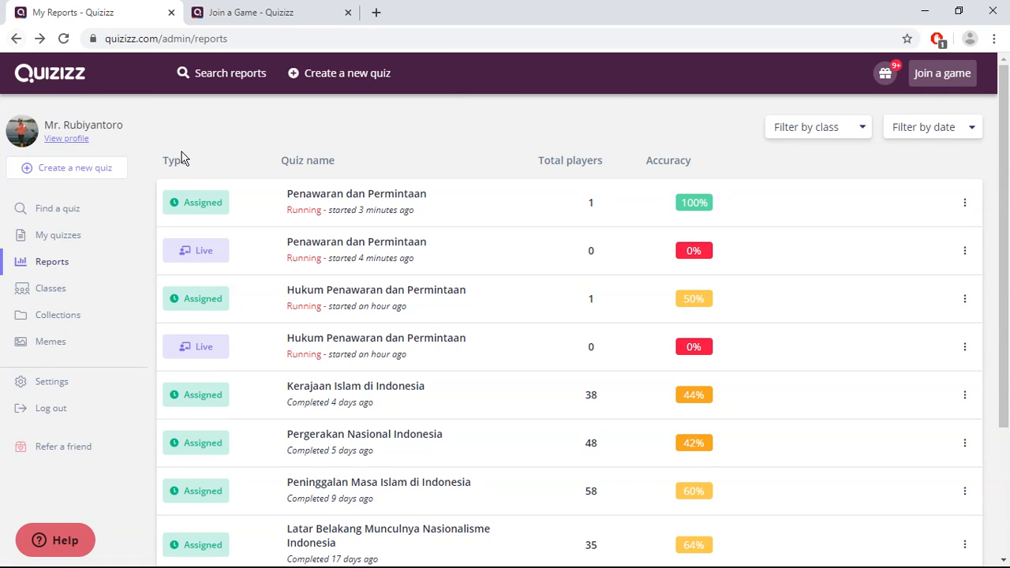
pyautogui.click(350, 403)
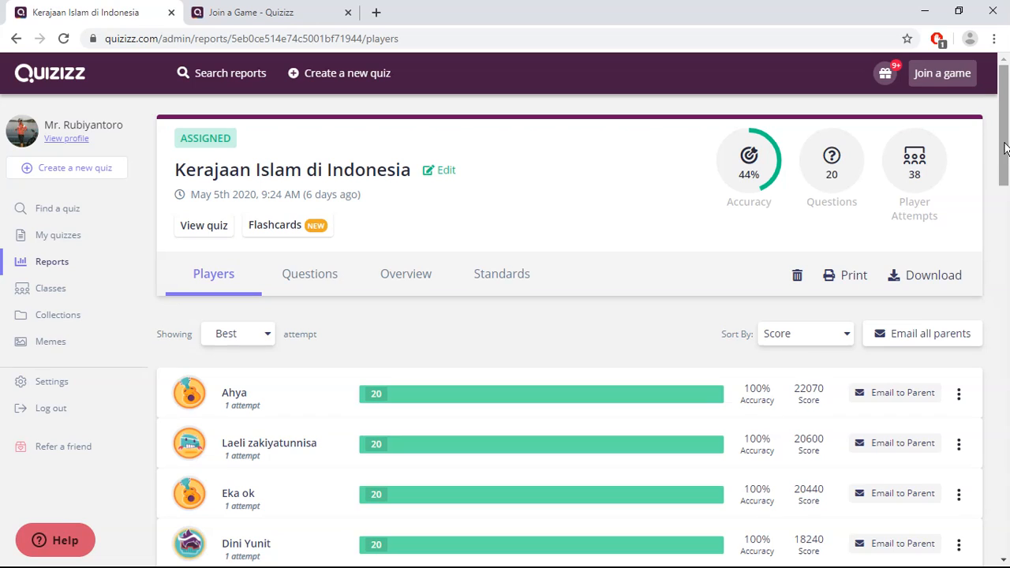
pyautogui.moveTo(1006, 148); pyautogui.dragTo(1009, 113)
pyautogui.click(938, 278)
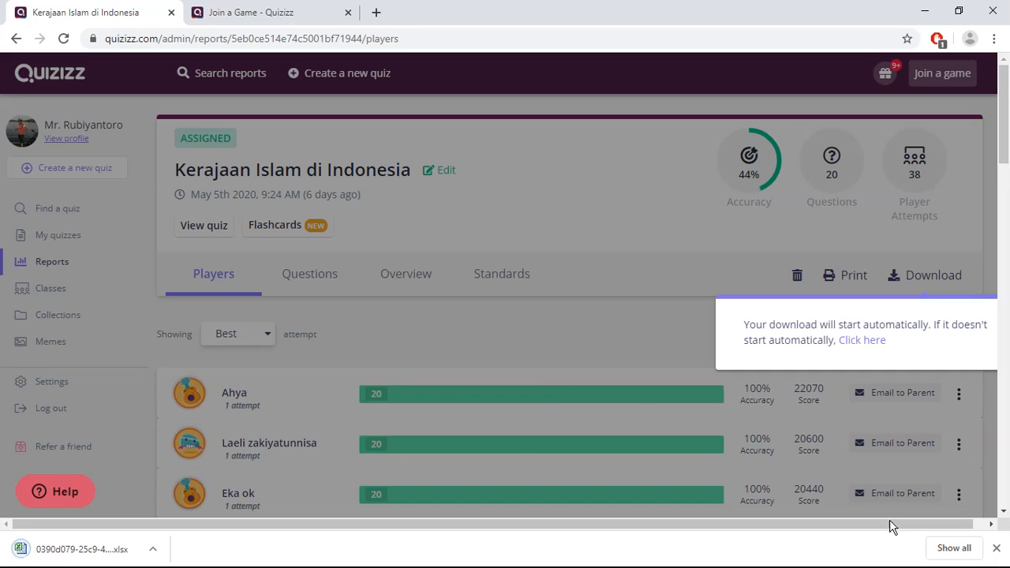
# Step: Open the browser's full download list and show the downloaded report 0390d079-25c9-48c4-85af-5c3b92be416f.xlsx in its folder
pyautogui.click(955, 549)
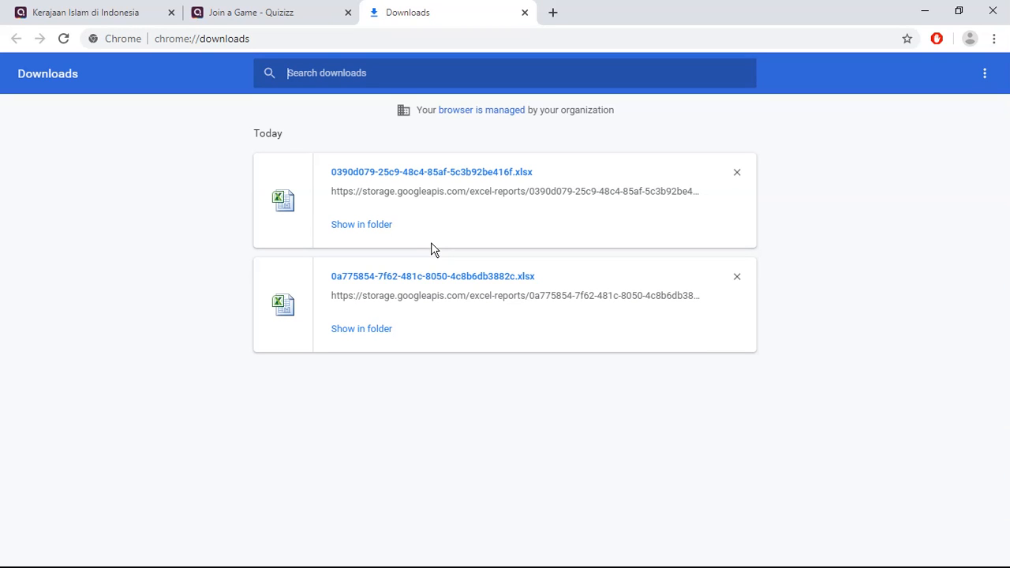
pyautogui.click(369, 226)
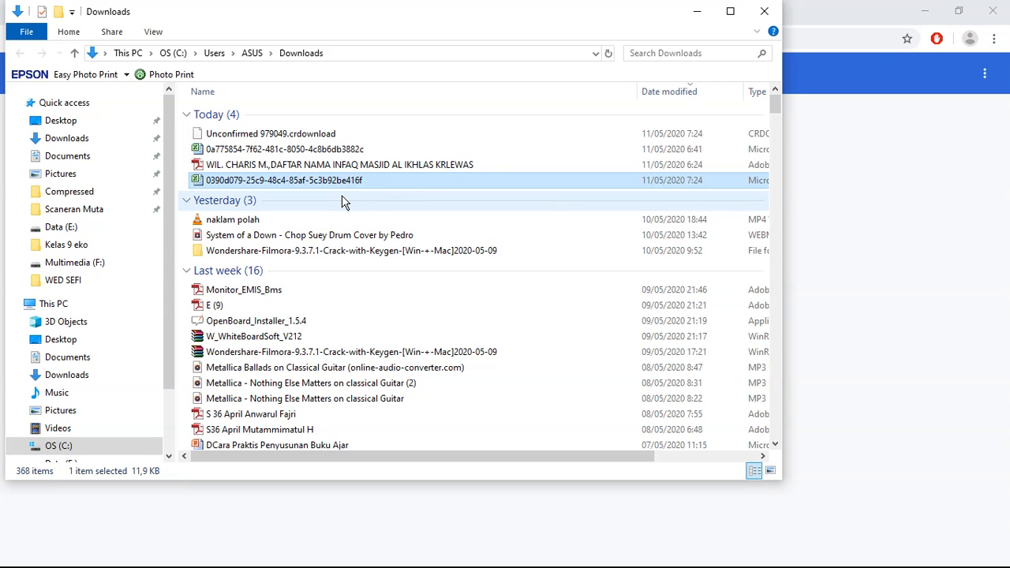
pyautogui.click(707, 14)
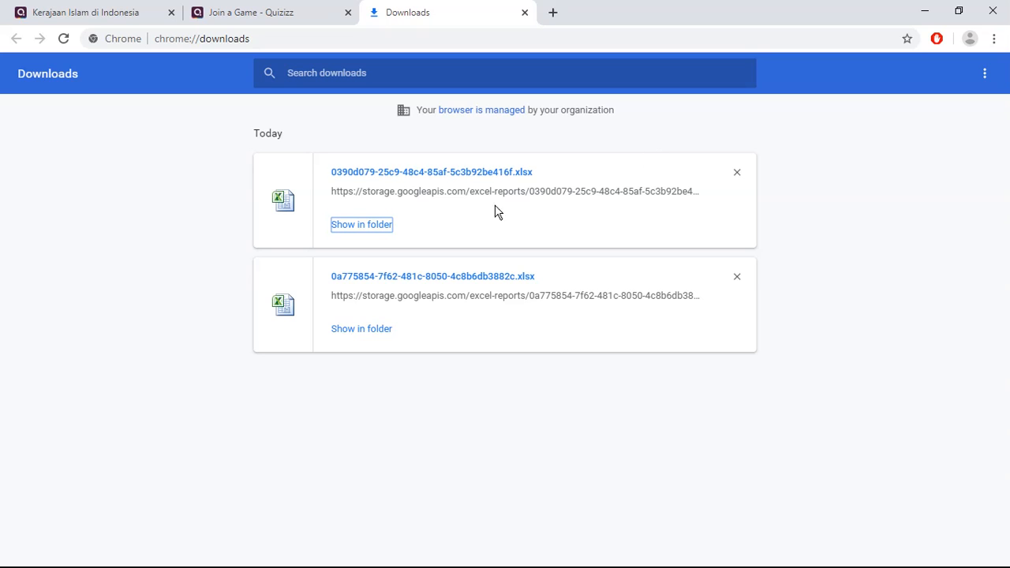
pyautogui.click(379, 227)
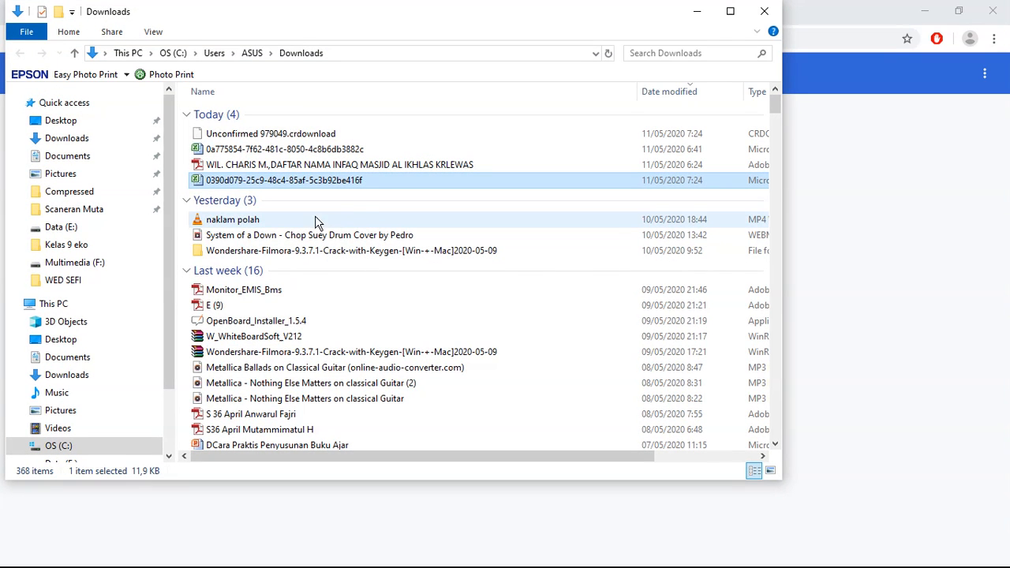
# Step: Open the downloaded report file 0390d079-25c9-48c4-85af-5c3b92be416f in Microsoft Excel and dismiss the Office Activation Wizard
pyautogui.doubleClick(333, 183)
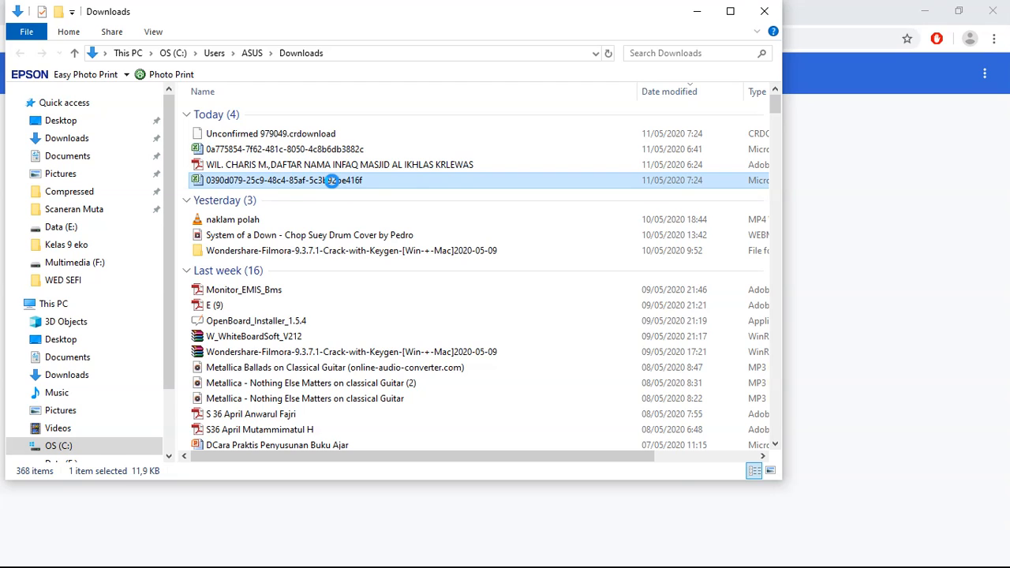
pyautogui.rightClick(332, 181)
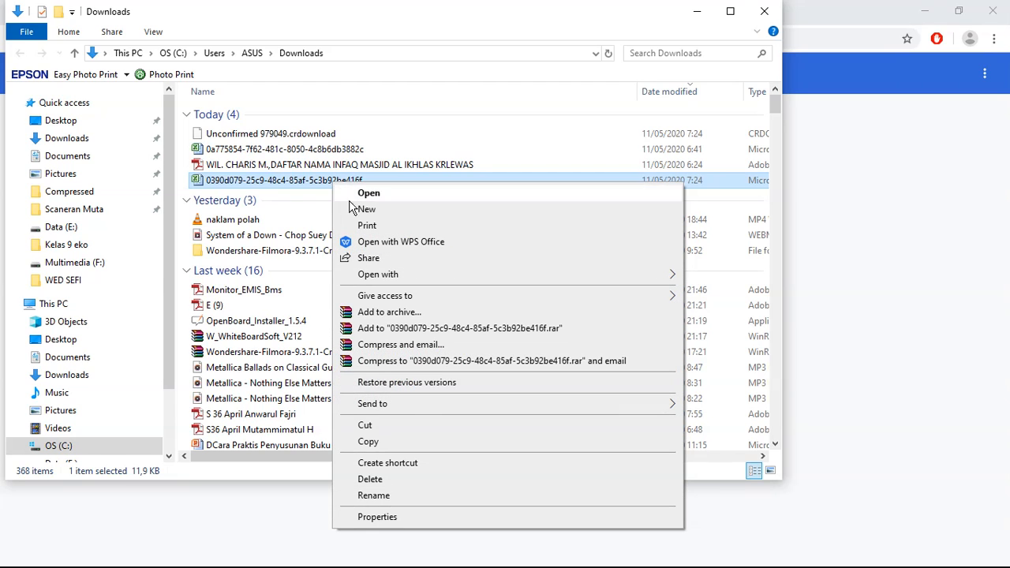
pyautogui.moveTo(403, 276)
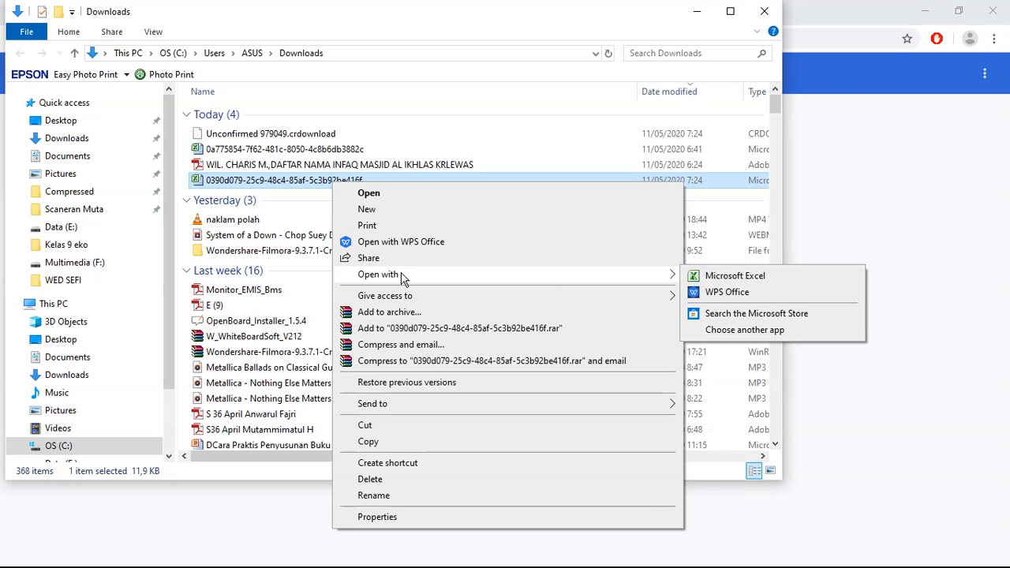
pyautogui.click(731, 278)
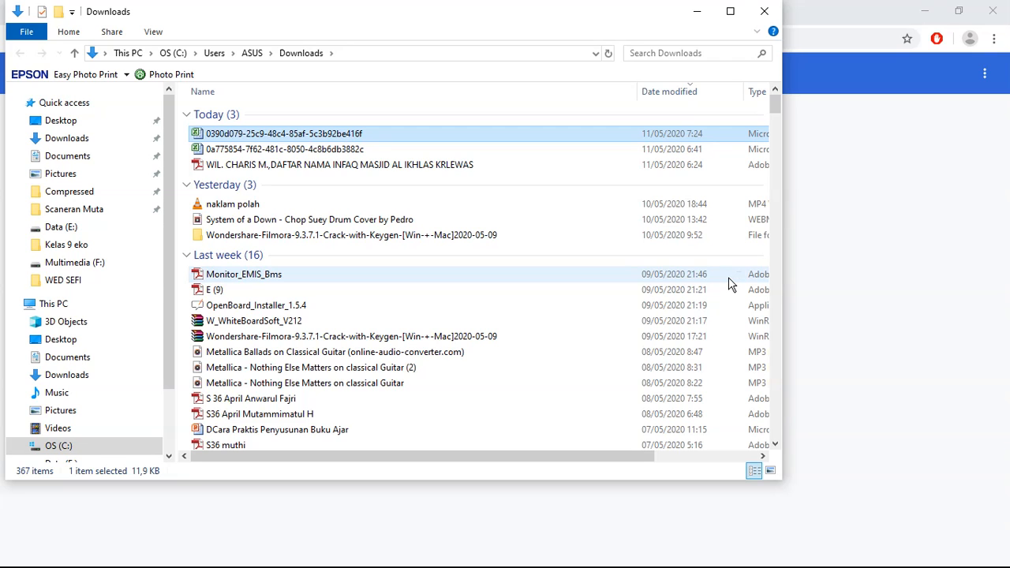
pyautogui.press('Return')
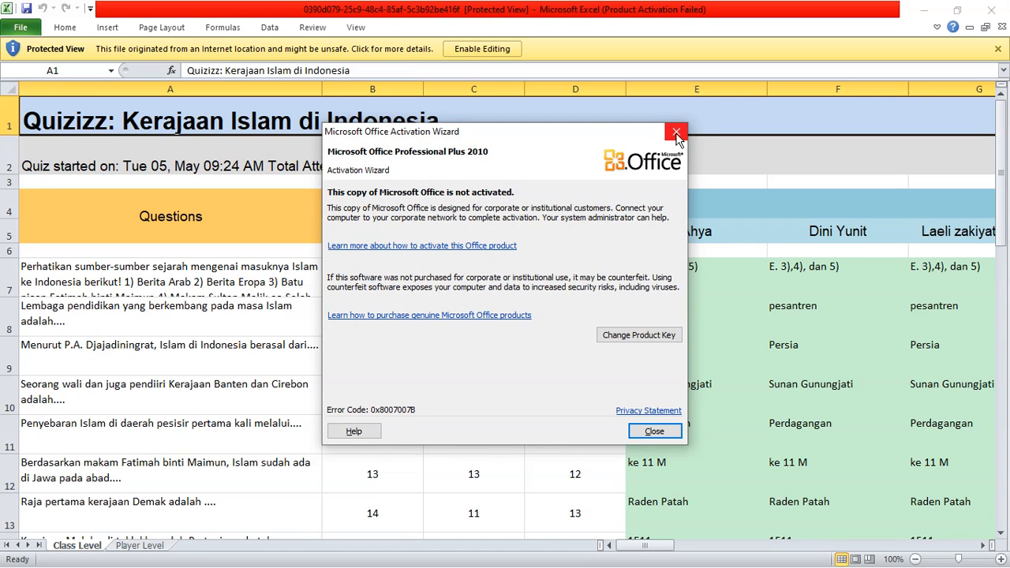
pyautogui.click(677, 132)
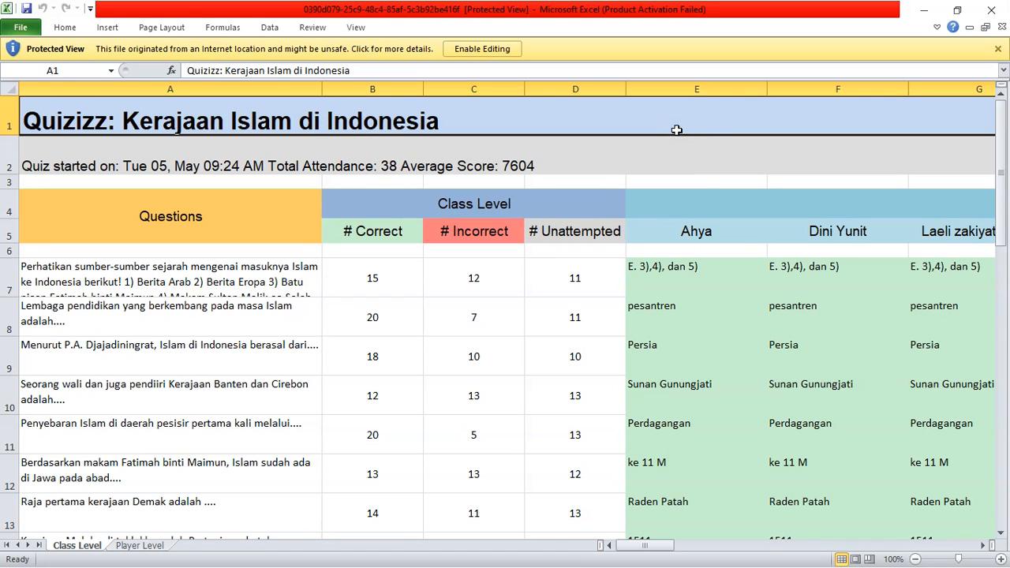
# Step: Examine the question list on the Class Level sheet with its correct, incorrect and unattempted counts per question
pyautogui.press('Down')
pyautogui.press('Down')
pyautogui.press('Down')
pyautogui.press('Down')
pyautogui.press('Down')
pyautogui.press('Down')
pyautogui.press('Down')
pyautogui.press('Down')
pyautogui.press('Down')
pyautogui.press('Down')
pyautogui.press('Down')
pyautogui.press('Down')
pyautogui.press('Down')
pyautogui.press('Down')
pyautogui.press('Down')
pyautogui.press('Down')
pyautogui.press('Down')
pyautogui.press('Down')
pyautogui.press('Down')
pyautogui.press('Down')
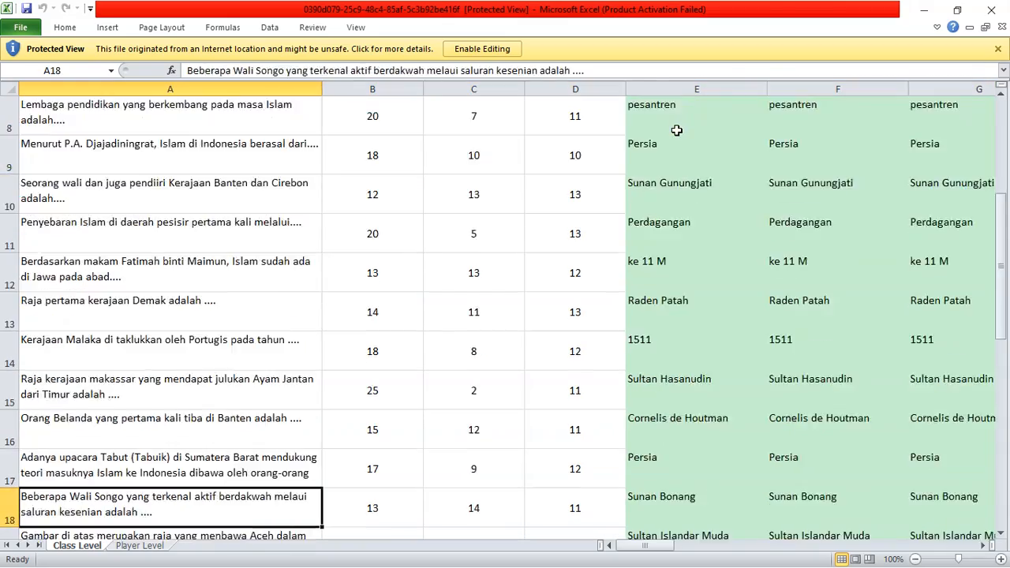
pyautogui.press('Up')
pyautogui.press('Up')
pyautogui.press('Up')
pyautogui.press('Up')
pyautogui.press('Up')
pyautogui.press('Up')
pyautogui.press('Up')
pyautogui.press('Up')
pyautogui.press('Up')
pyautogui.press('Up')
pyautogui.press('Up')
pyautogui.press('Up')
pyautogui.press('Up')
pyautogui.press('Up')
pyautogui.press('Up')
pyautogui.press('Up')
pyautogui.press('Up')
pyautogui.press('Up')
pyautogui.press('Up')
pyautogui.press('Up')
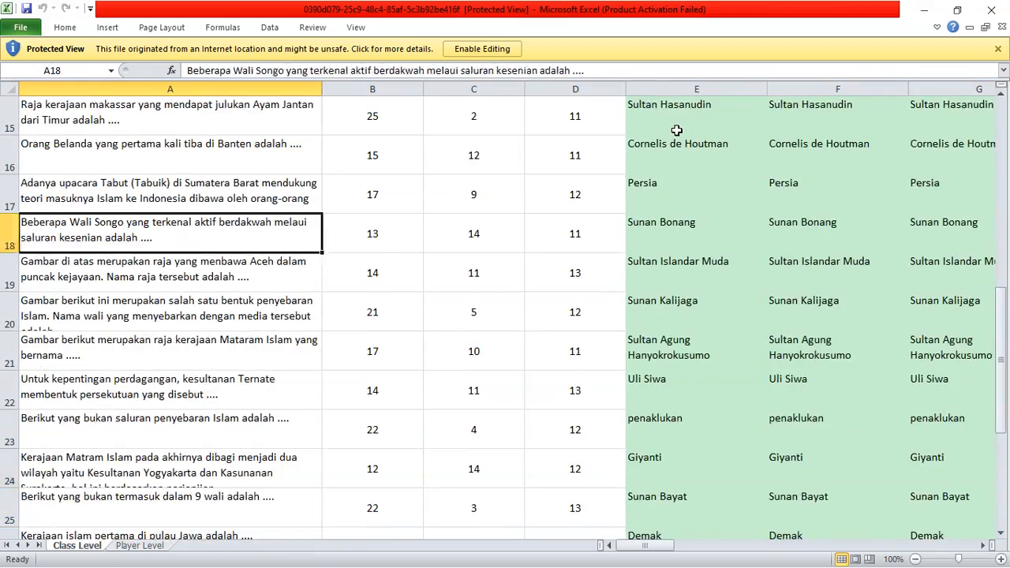
pyautogui.press('Up')
pyautogui.press('Up')
pyautogui.press('Down')
pyautogui.press('Down')
pyautogui.press('Down')
pyautogui.press('Down')
pyautogui.press('Down')
pyautogui.press('Down')
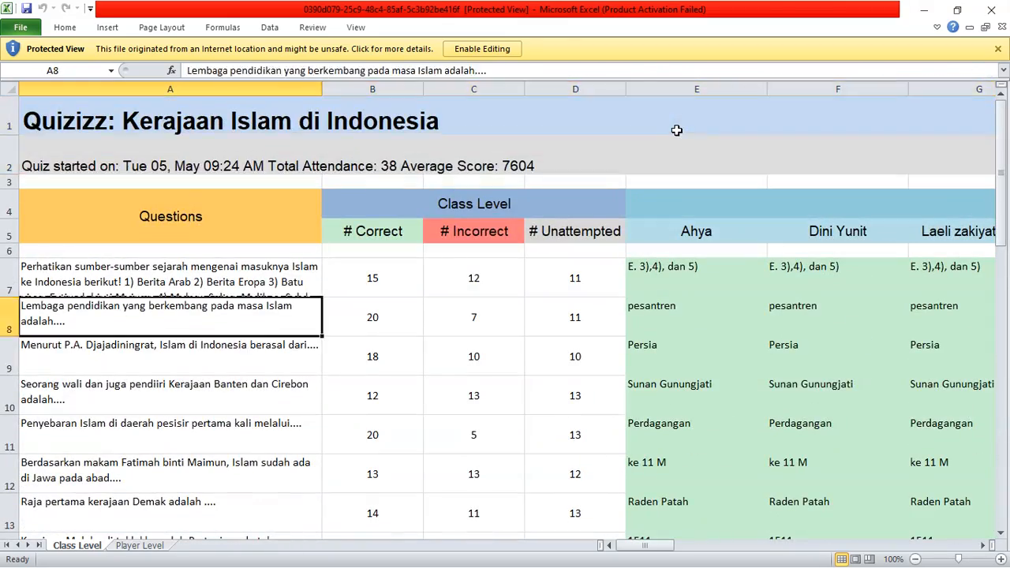
pyautogui.press('Right')
pyautogui.press('Right')
pyautogui.press('Left')
pyautogui.press('Left')
pyautogui.press('Up')
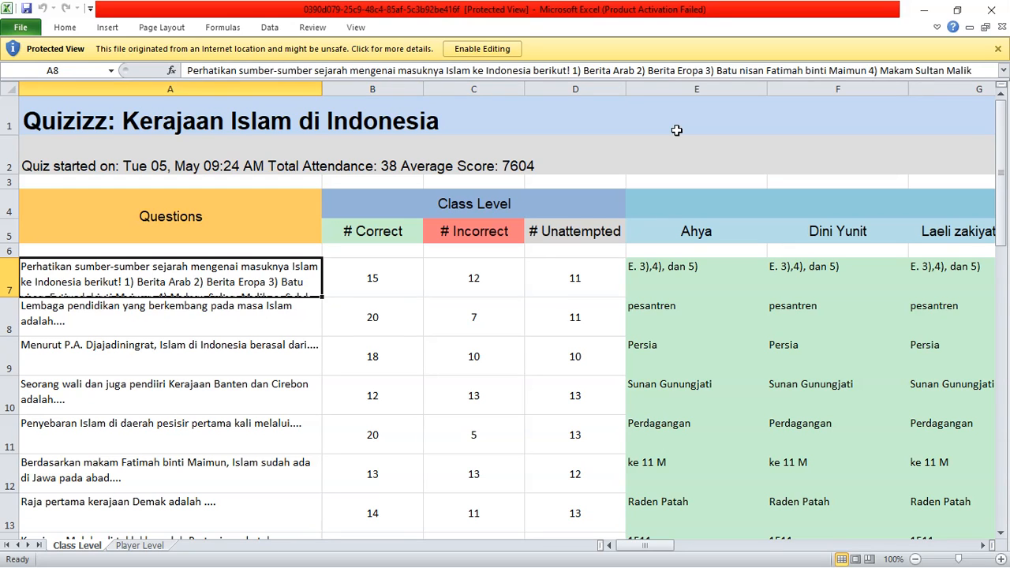
# Step: Examine the individual players' names and their colour-coded answers across the player columns of the Class Level sheet
pyautogui.press('Right')
pyautogui.press('Right')
pyautogui.press('Right')
pyautogui.press('Right')
pyautogui.press('Right')
pyautogui.press('Right')
pyautogui.press('Right')
pyautogui.press('Right')
pyautogui.press('Right')
pyautogui.press('Right')
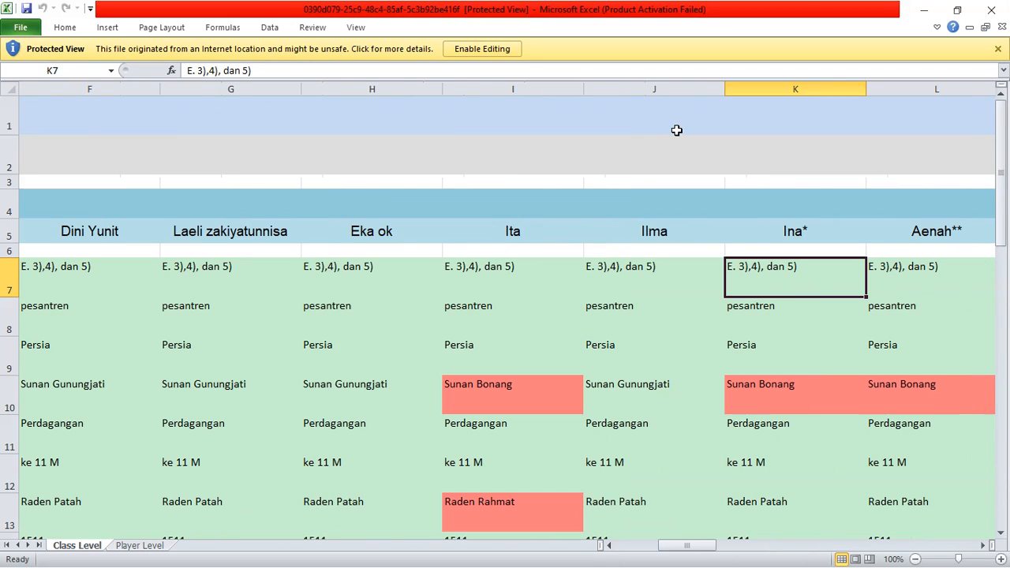
pyautogui.press('Left')
pyautogui.press('Left')
pyautogui.press('Left')
pyautogui.press('Left')
pyautogui.press('Left')
pyautogui.press('Left')
pyautogui.press('Up')
pyautogui.press('Up')
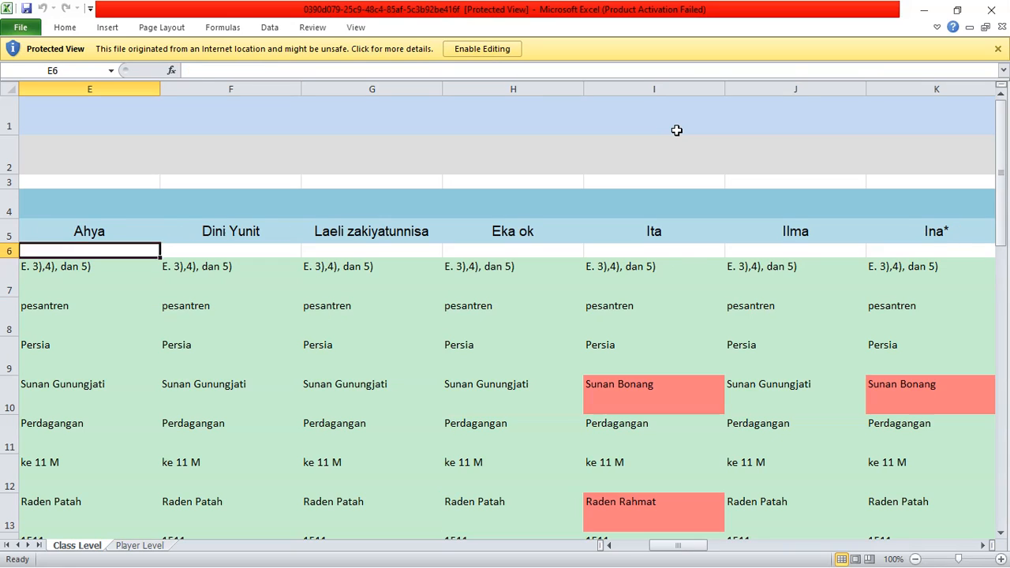
pyautogui.press('Right')
pyautogui.press('Right')
pyautogui.press('Right')
pyautogui.press('Right')
pyautogui.press('Right')
pyautogui.press('Right')
pyautogui.press('Right')
pyautogui.press('Right')
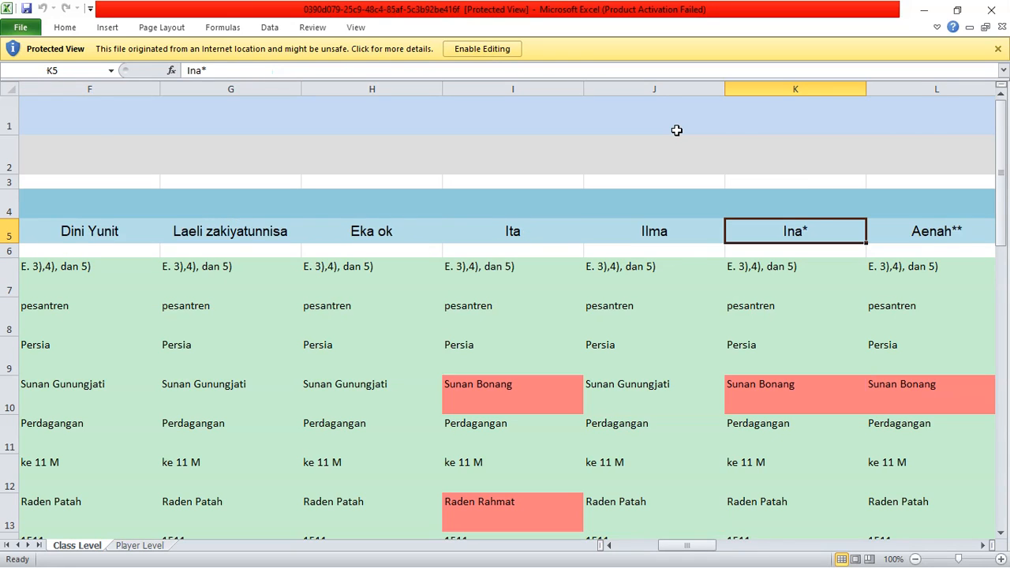
pyautogui.press('Right')
pyautogui.press('Right')
pyautogui.press('Right')
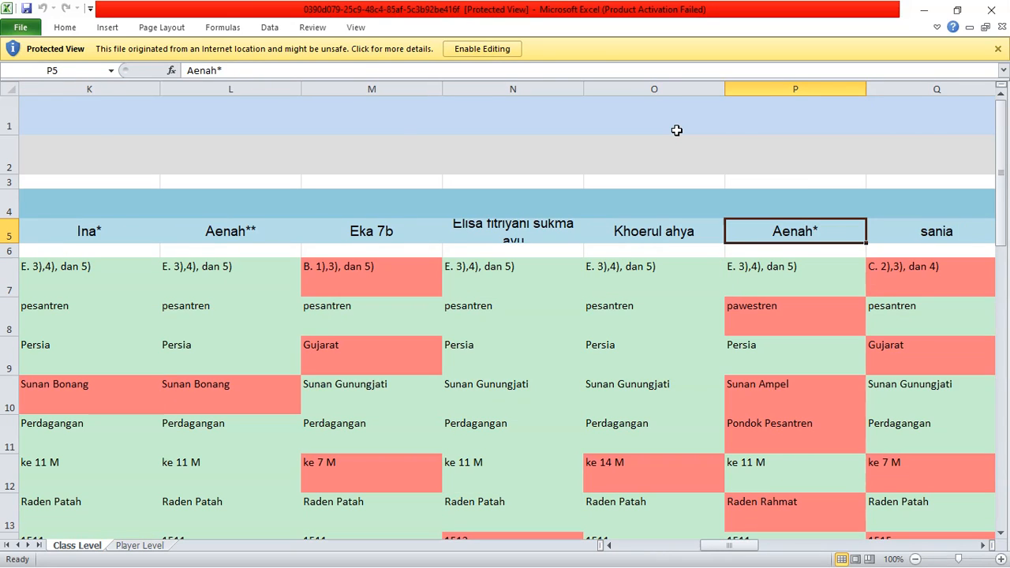
pyautogui.press('Left')
pyautogui.press('Left')
pyautogui.press('Left')
pyautogui.press('Left')
pyautogui.press('Left')
pyautogui.press('Left')
pyautogui.press('Left')
pyautogui.press('Left')
pyautogui.press('Left')
pyautogui.press('Left')
pyautogui.press('Left')
pyautogui.press('Left')
pyautogui.press('Left')
pyautogui.press('Left')
pyautogui.press('Left')
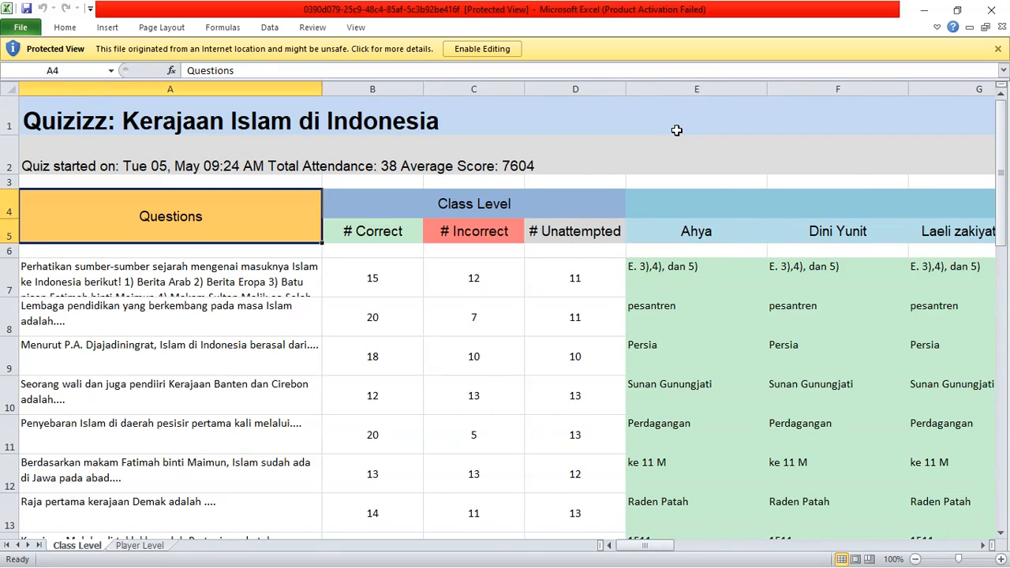
# Step: Examine the first player's answers down to the last question, and the Player Level heading above the player columns
pyautogui.press('Right')
pyautogui.press('Right')
pyautogui.press('Right')
pyautogui.press('Right')
pyautogui.press('Down')
pyautogui.press('Down')
pyautogui.press('Down')
pyautogui.press('Down')
pyautogui.press('Down')
pyautogui.press('Down')
pyautogui.press('Down')
pyautogui.press('Down')
pyautogui.press('Down')
pyautogui.press('Down')
pyautogui.press('Down')
pyautogui.press('Down')
pyautogui.press('Down')
pyautogui.press('Down')
pyautogui.press('Down')
pyautogui.press('Down')
pyautogui.press('Down')
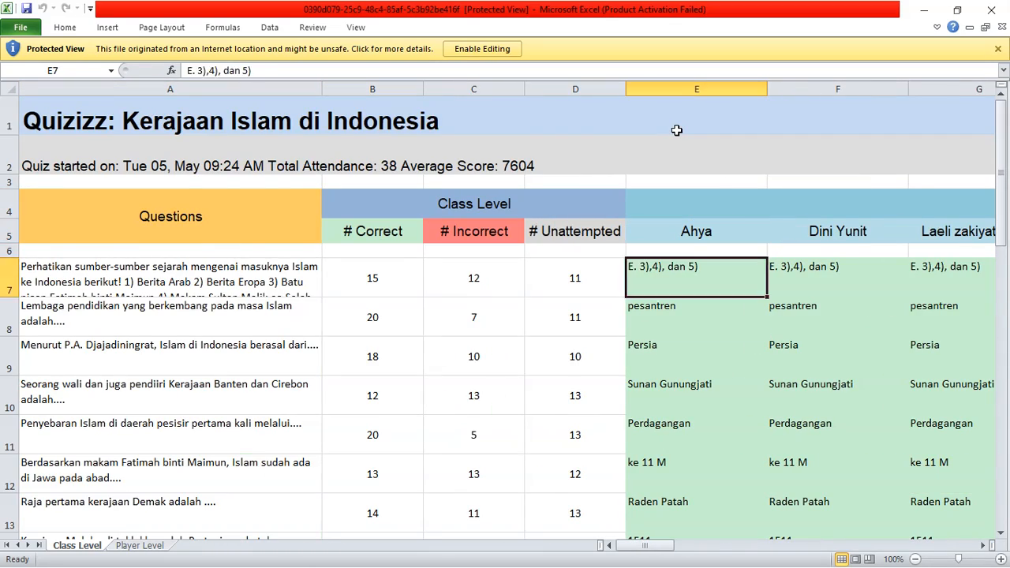
pyautogui.press('Down')
pyautogui.press('Down')
pyautogui.press('Down')
pyautogui.press('Down')
pyautogui.press('Up')
pyautogui.press('Up')
pyautogui.press('Up')
pyautogui.press('Up')
pyautogui.press('Up')
pyautogui.press('Up')
pyautogui.press('Up')
pyautogui.press('Up')
pyautogui.press('Up')
pyautogui.press('Up')
pyautogui.press('Up')
pyautogui.press('Up')
pyautogui.press('Up')
pyautogui.press('Up')
pyautogui.press('Up')
pyautogui.press('Up')
pyautogui.press('Up')
pyautogui.press('Up')
pyautogui.press('Up')
pyautogui.press('Up')
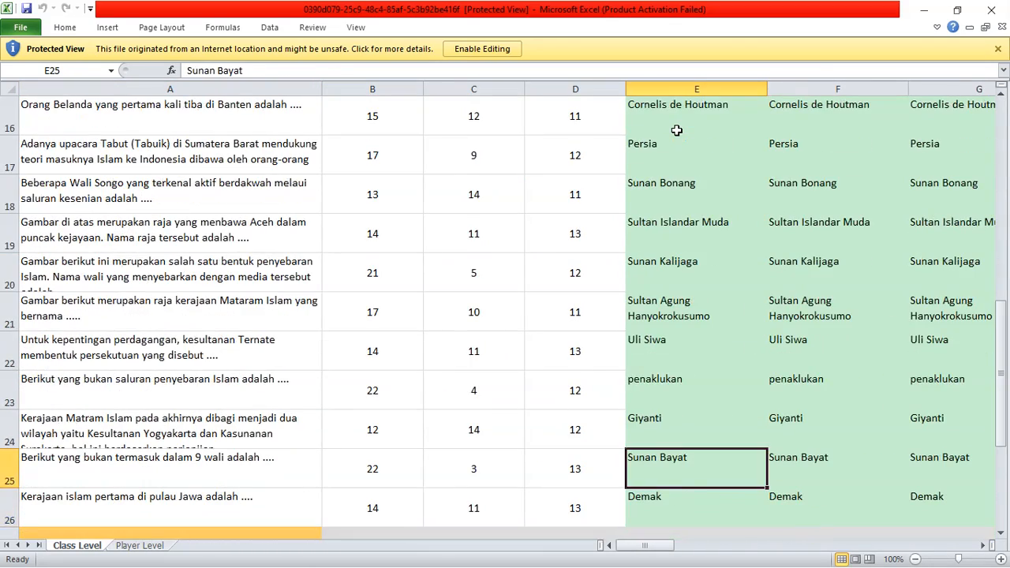
pyautogui.press('Down')
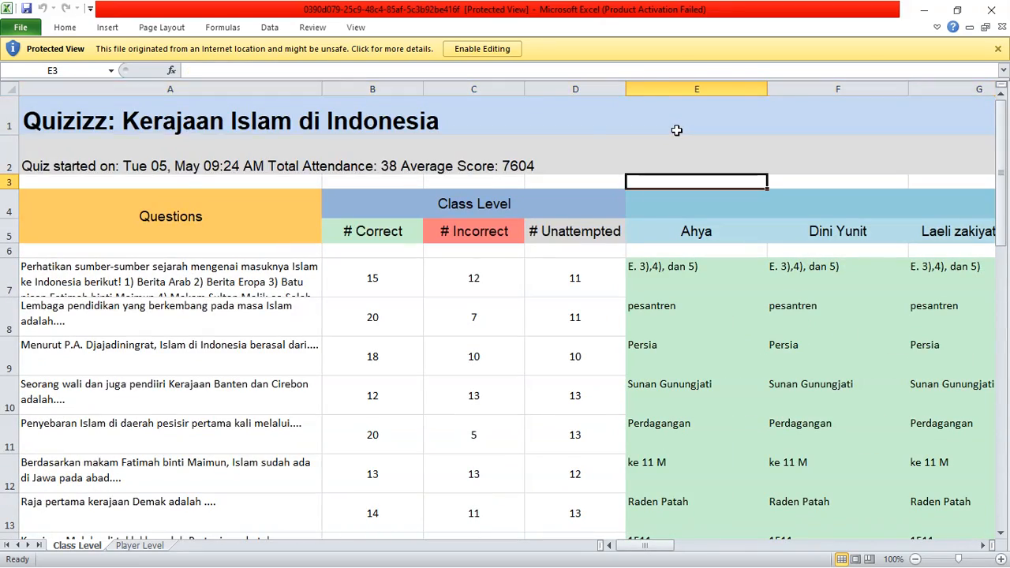
pyautogui.press('Down')
pyautogui.press('Right')
pyautogui.press('Left')
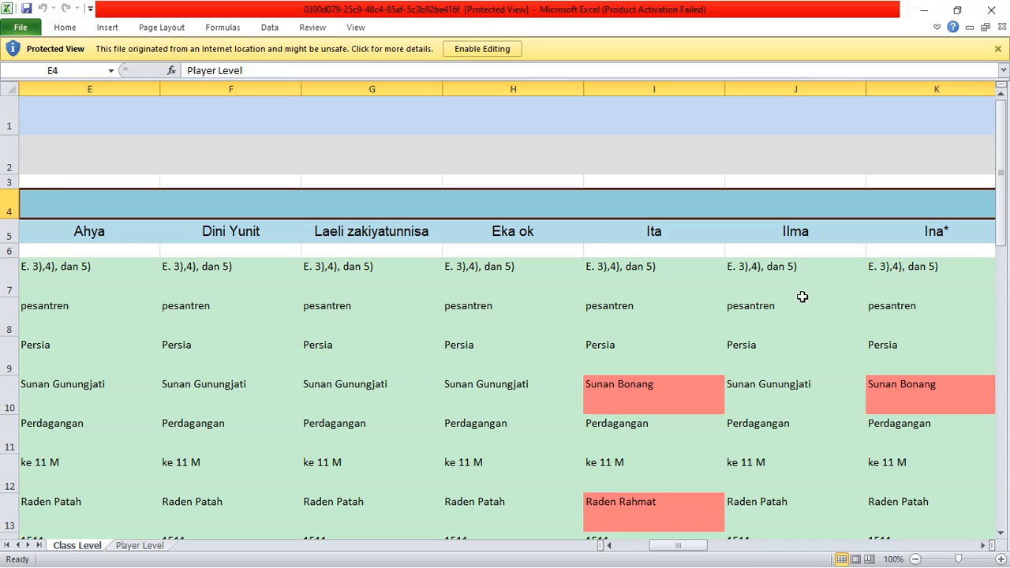
pyautogui.click(687, 319)
pyautogui.press('Up')
pyautogui.press('Up')
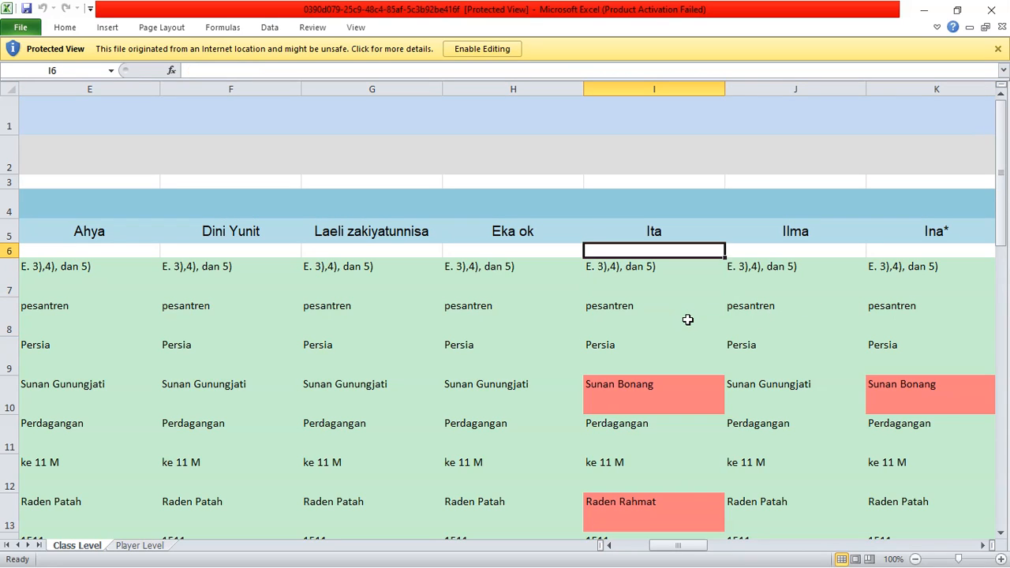
# Step: Examine the answers of the player in column I down the question rows, including the red-marked ones in rows 10 and 13
pyautogui.press('Down')
pyautogui.press('Down')
pyautogui.press('Down')
pyautogui.press('Down')
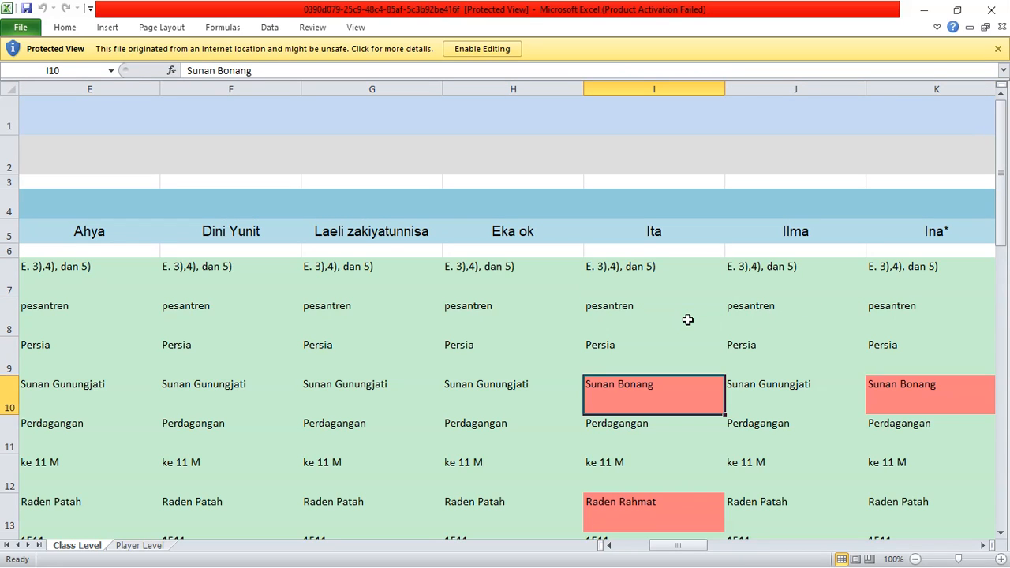
pyautogui.press('Down')
pyautogui.press('Down')
pyautogui.press('Down')
pyautogui.press('Down')
pyautogui.press('Down')
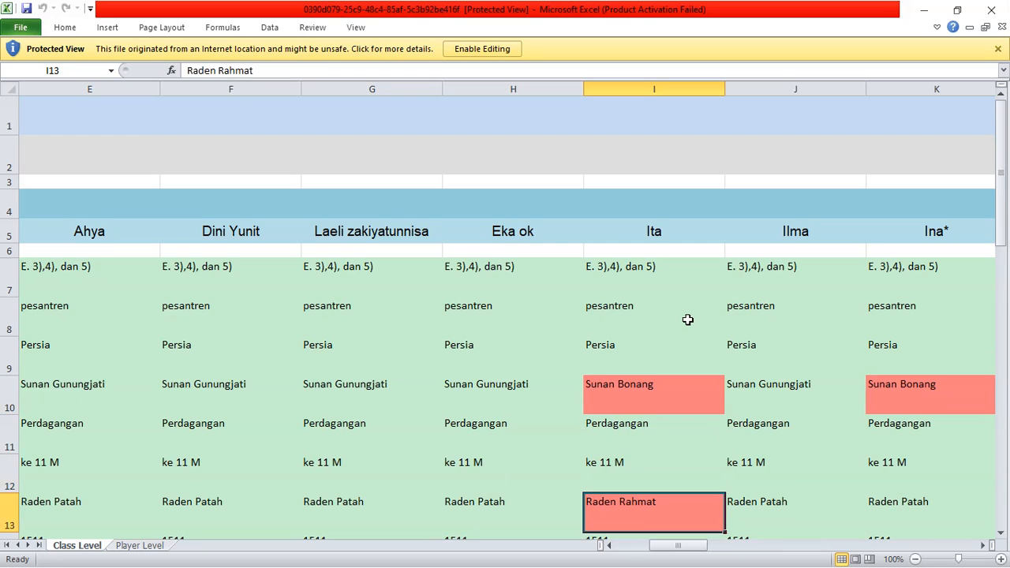
pyautogui.press('Down')
pyautogui.press('Down')
pyautogui.press('Down')
pyautogui.press('Down')
pyautogui.press('Down')
pyautogui.press('Down')
pyautogui.press('Down')
pyautogui.press('Down')
pyautogui.press('Down')
pyautogui.press('Down')
pyautogui.press('Down')
pyautogui.press('Down')
pyautogui.press('Down')
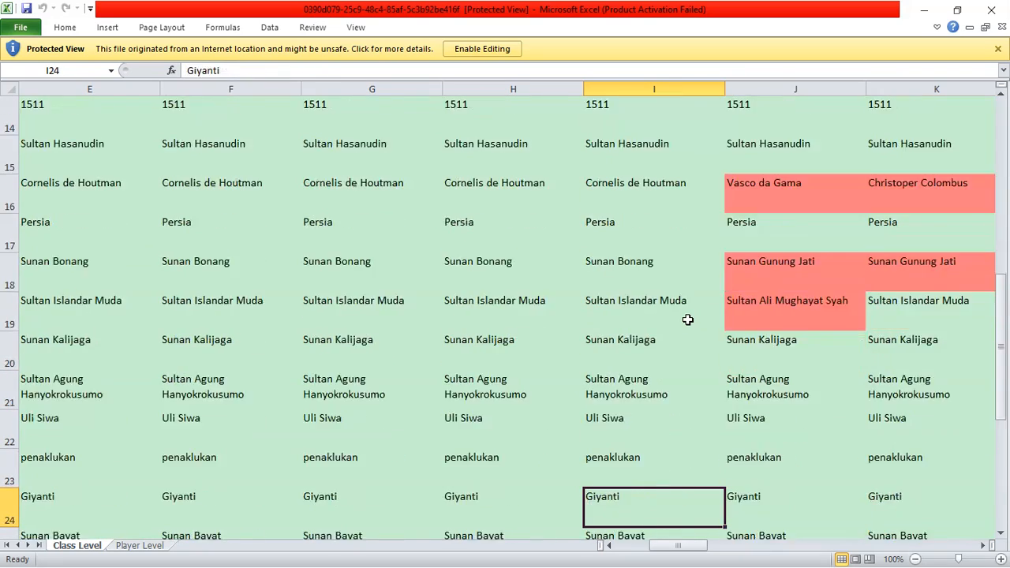
# Step: Examine the total scores and accuracy percentages in rows 27 and 28 across the player columns up to column P
pyautogui.press('Up')
pyautogui.press('Left')
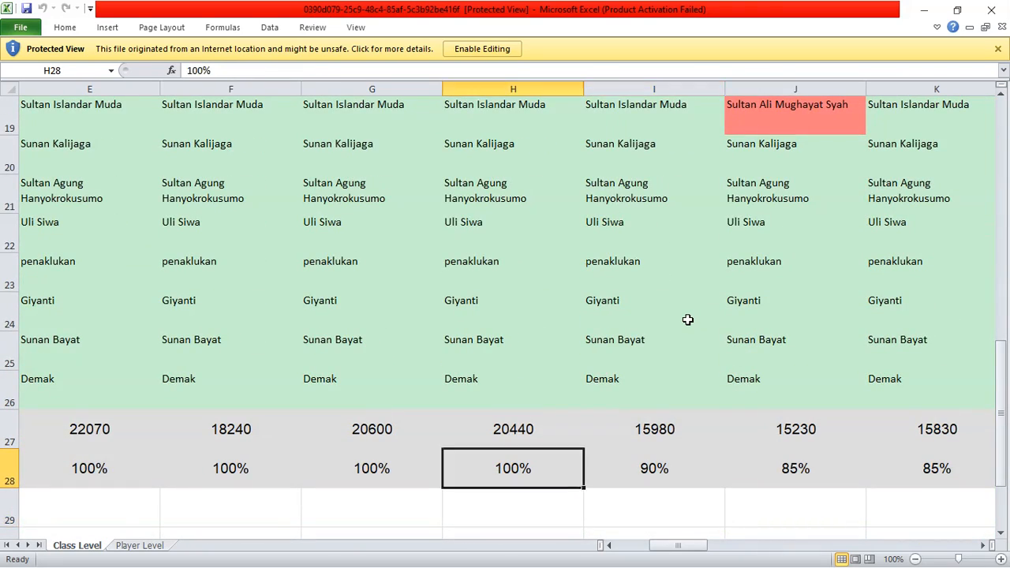
pyautogui.press('Home')
pyautogui.press('Right')
pyautogui.press('Right')
pyautogui.press('Right')
pyautogui.press('Right')
pyautogui.press('Right')
pyautogui.press('Right')
pyautogui.press('Right')
pyautogui.press('Right')
pyautogui.press('Right')
pyautogui.press('Right')
pyautogui.press('Right')
pyautogui.press('Right')
pyautogui.press('Right')
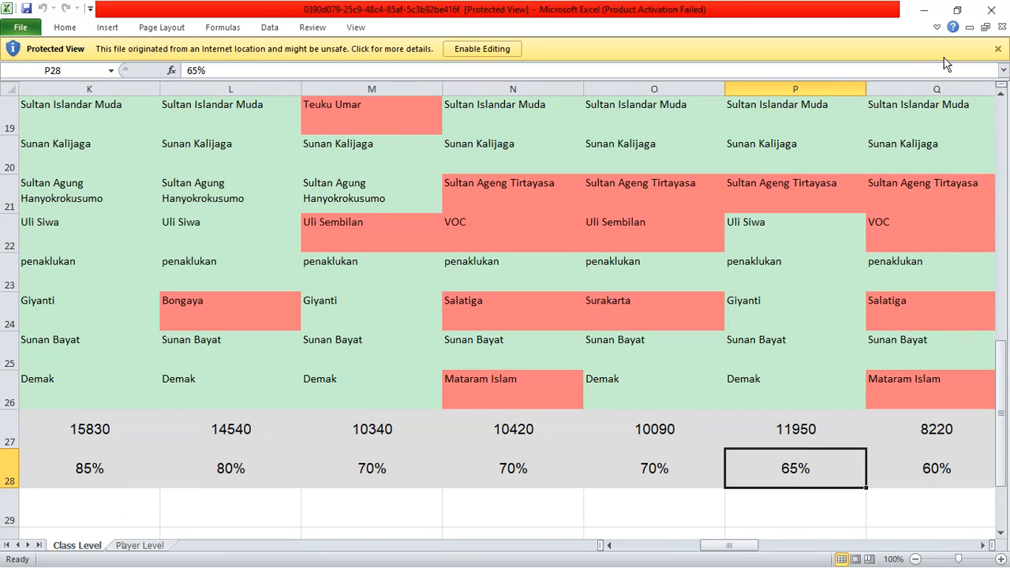
# Step: Close the report workbook in Excel and the Downloads folder window
pyautogui.click(1001, 18)
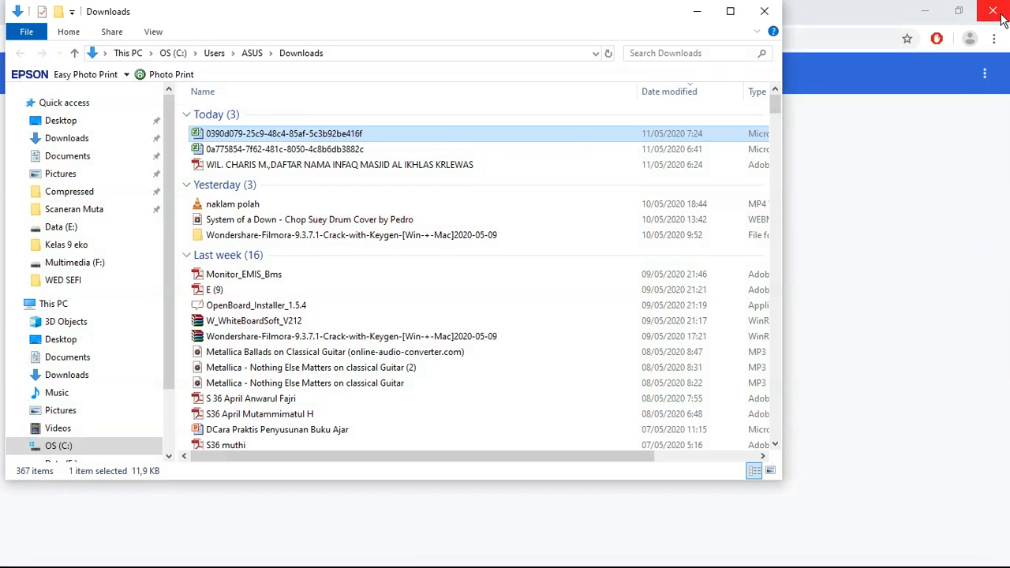
pyautogui.click(764, 11)
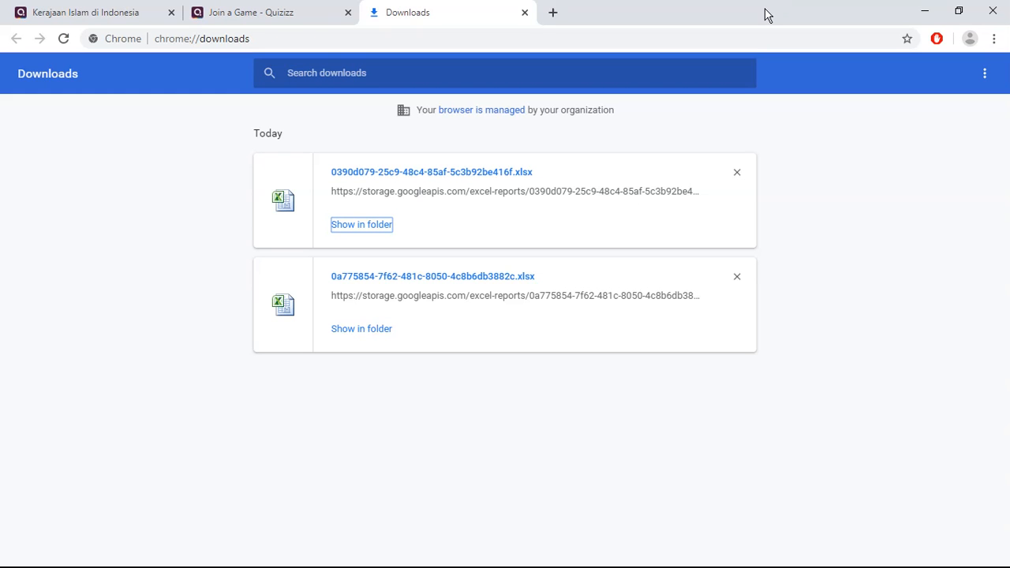
# Step: Dismiss the download notice on the Kerajaan Islam di Indonesia report in the browser and log out of Quizizz
pyautogui.click(95, 16)
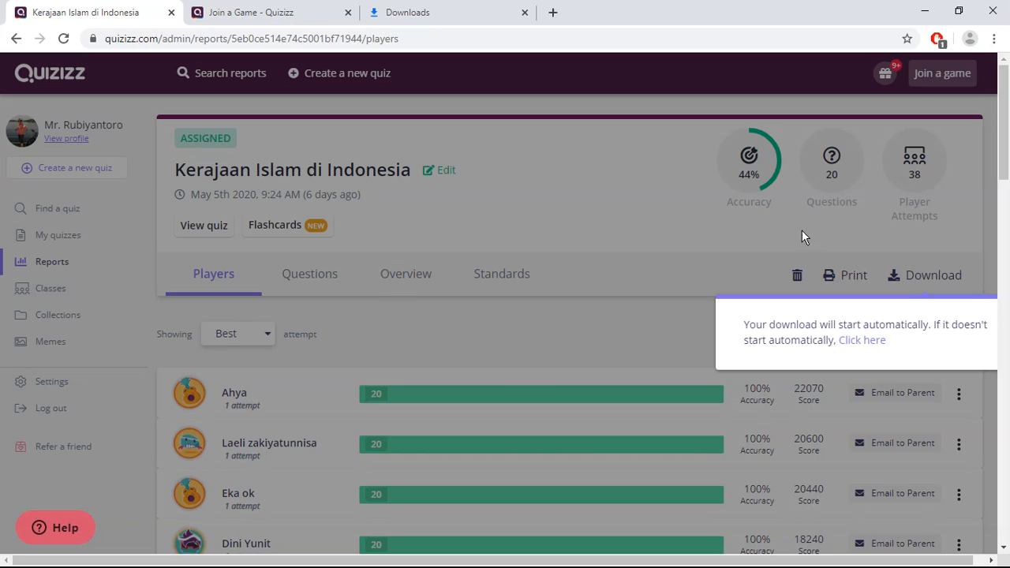
pyautogui.click(652, 238)
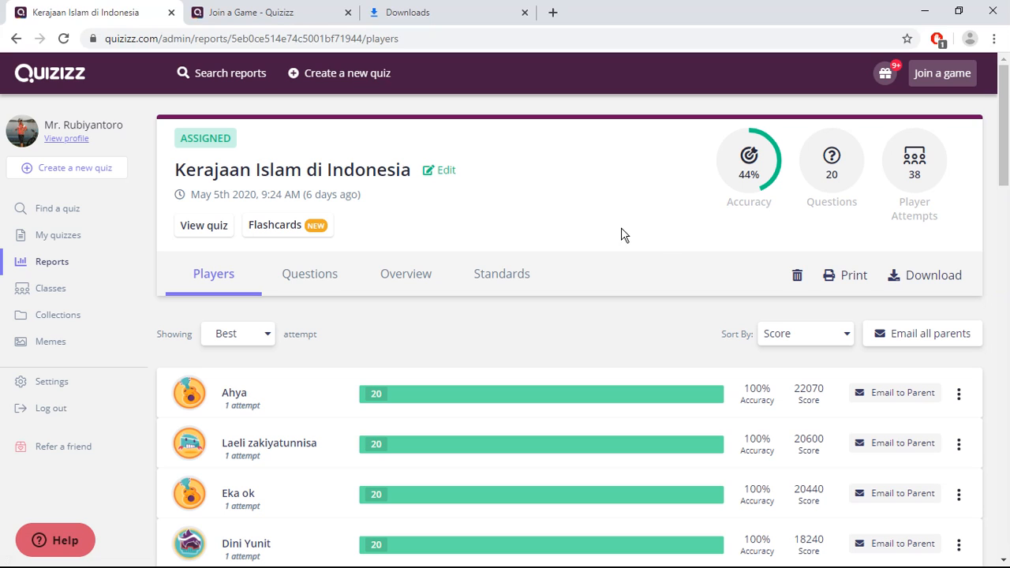
pyautogui.click(74, 416)
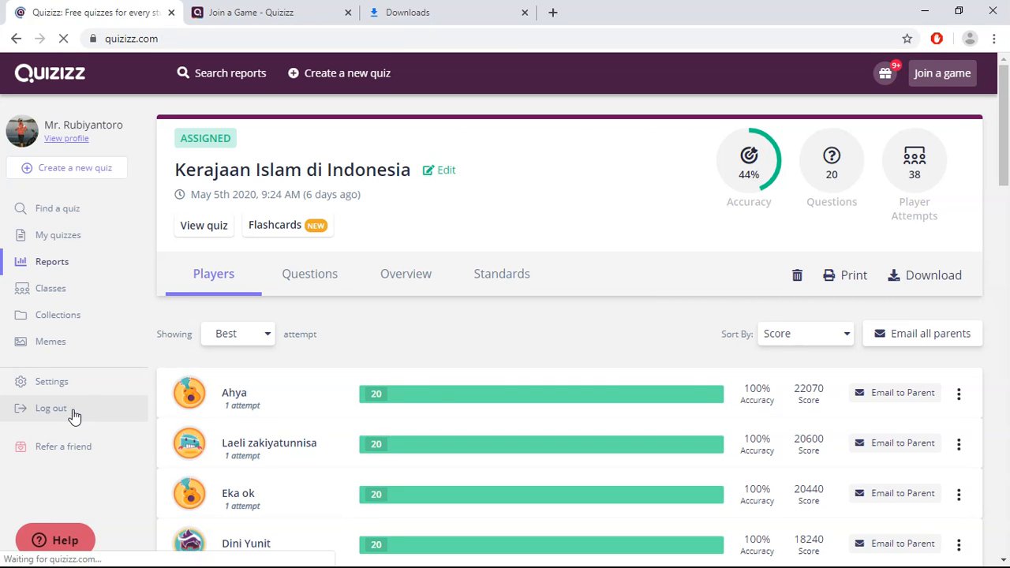